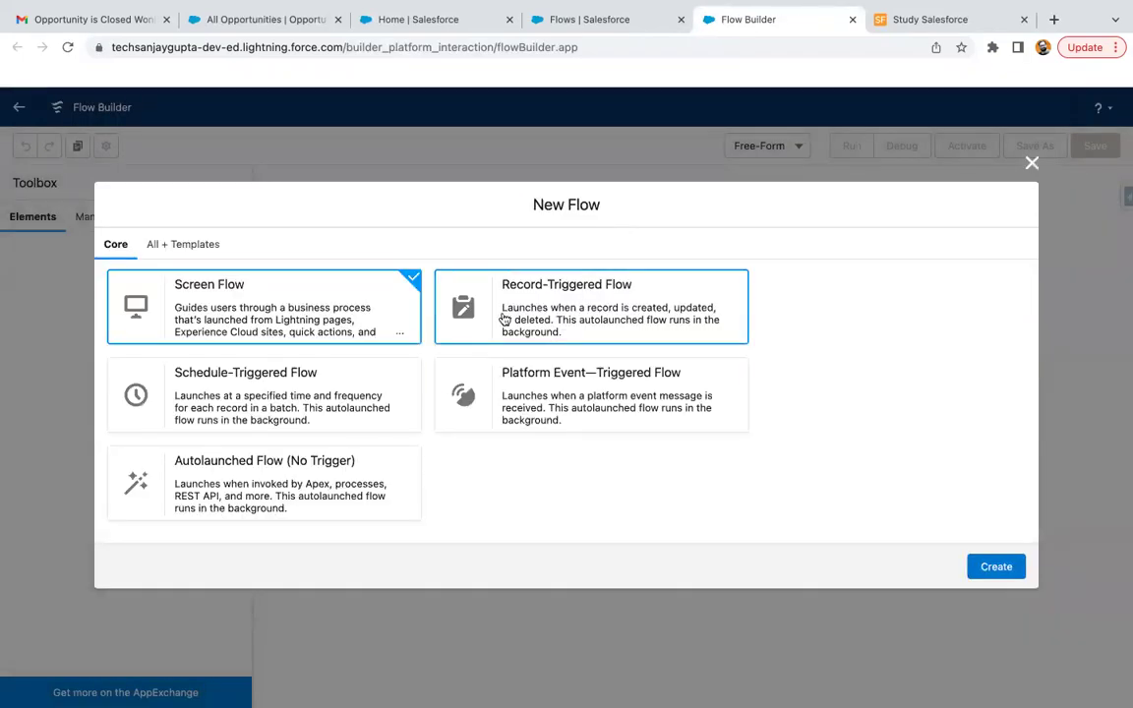
- Create a record-triggered flow on Account that fires on create, optimized for actions and related records
left_click(456, 315)
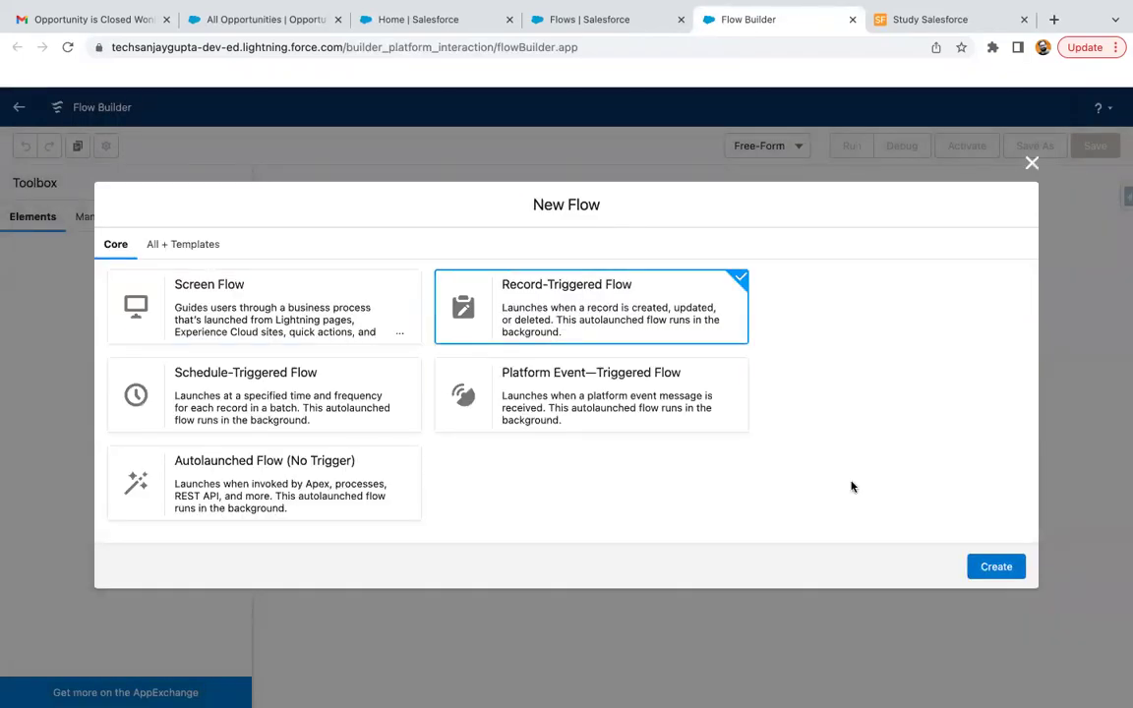
left_click(997, 567)
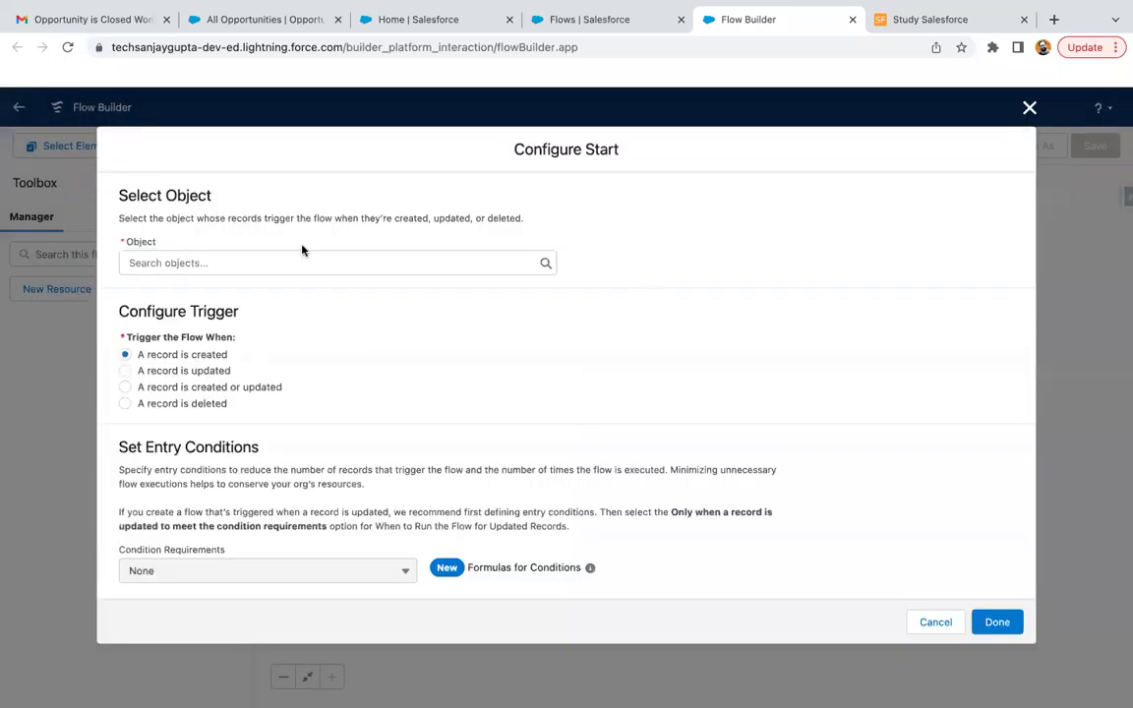
left_click(302, 261)
type("Acc")
left_click(240, 298)
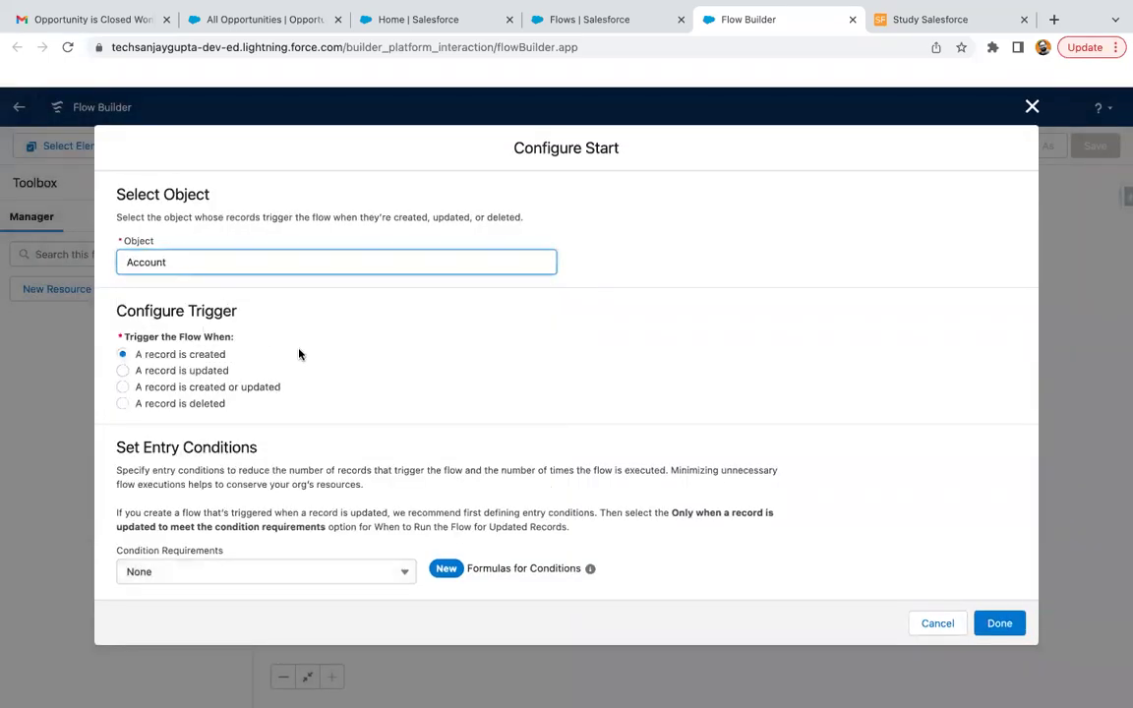
scroll(299, 355, "down", 3)
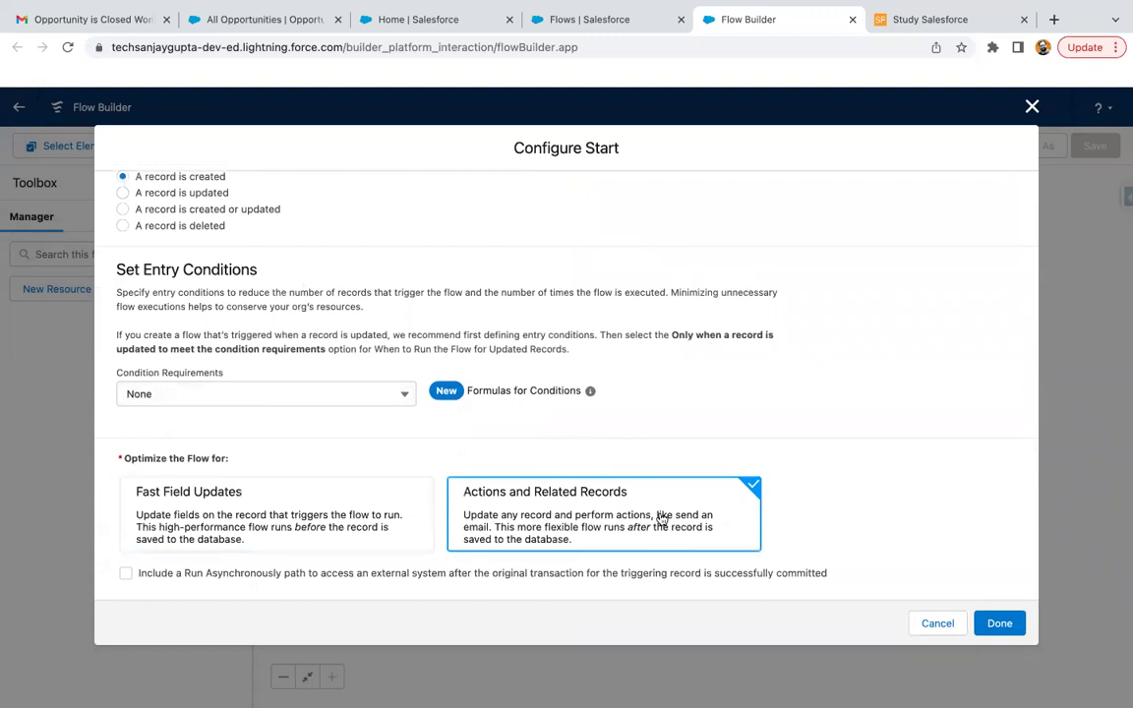
left_click(999, 623)
- Add a Create Records element labelled Create Contact that creates a Contact from separate values
left_click(692, 417)
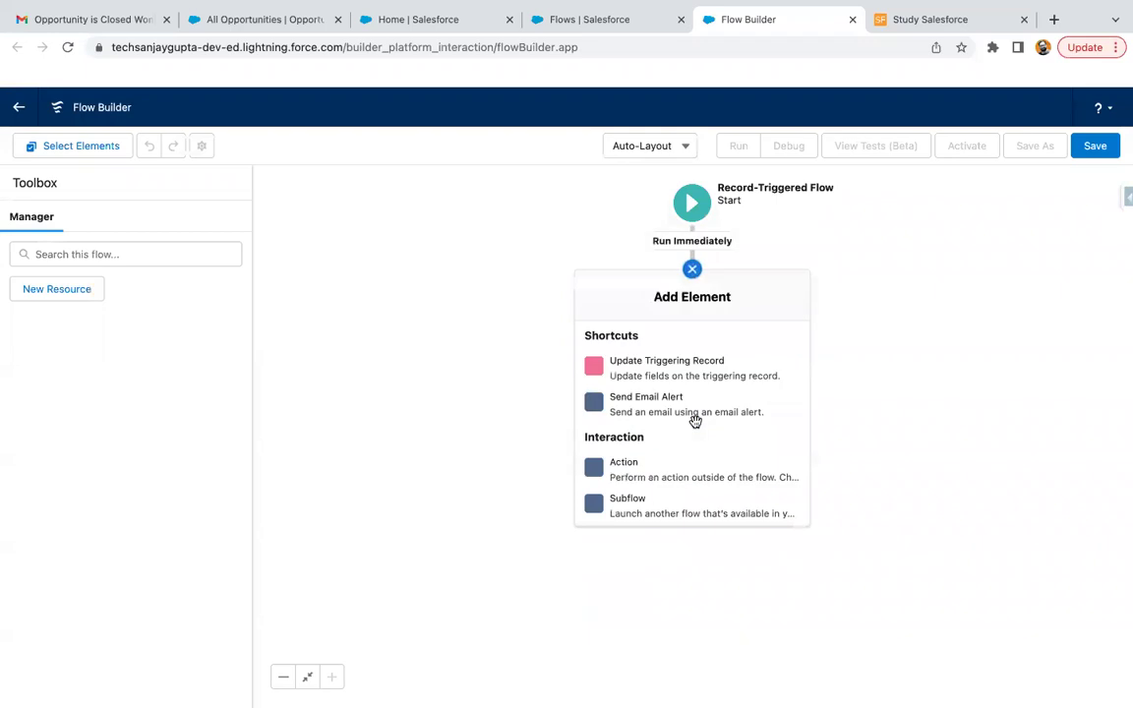
scroll(648, 473, "down", 8)
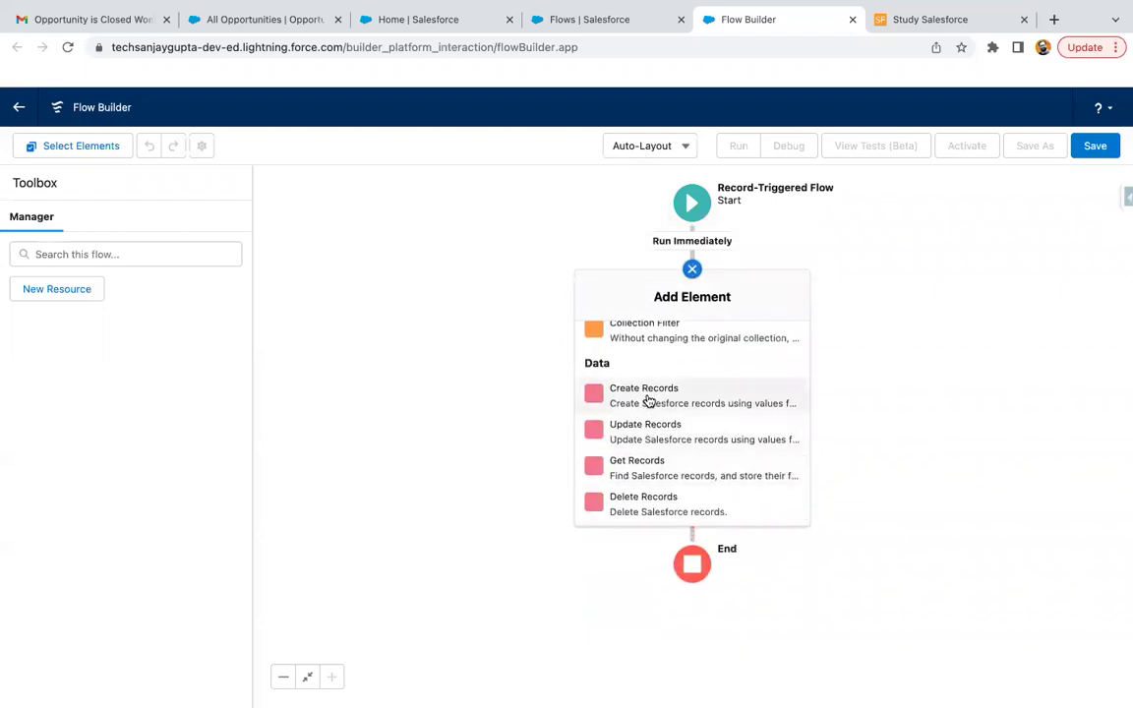
left_click(647, 400)
type("Create Contact")
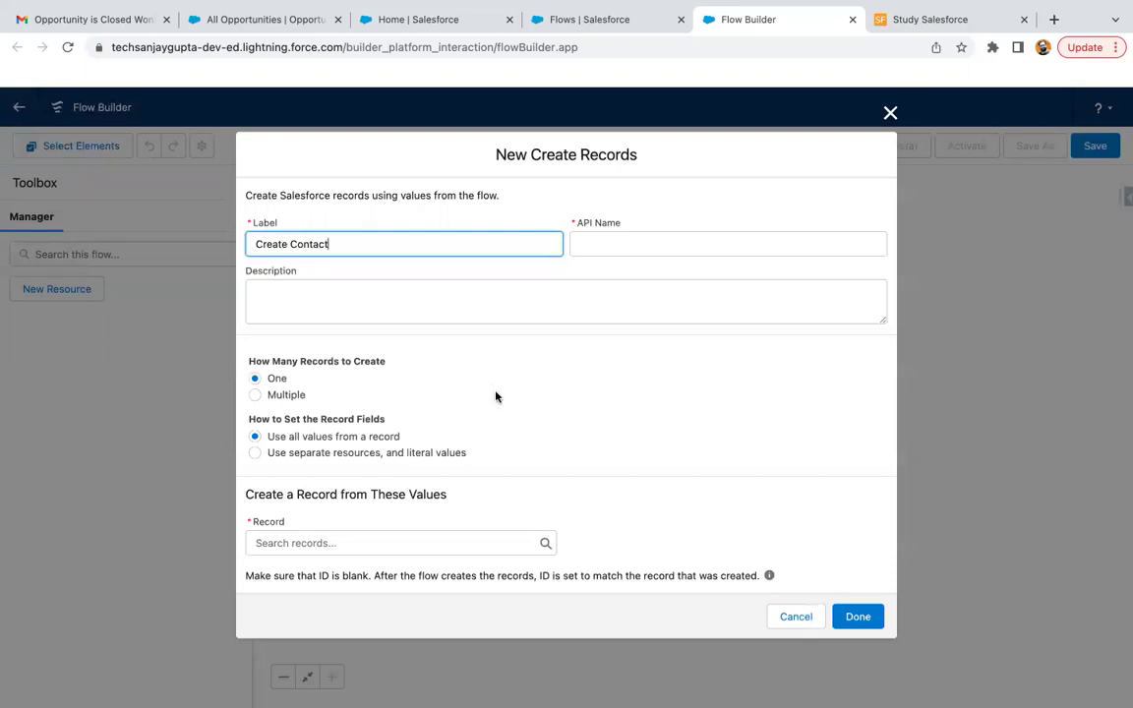
left_click(496, 397)
left_click(314, 454)
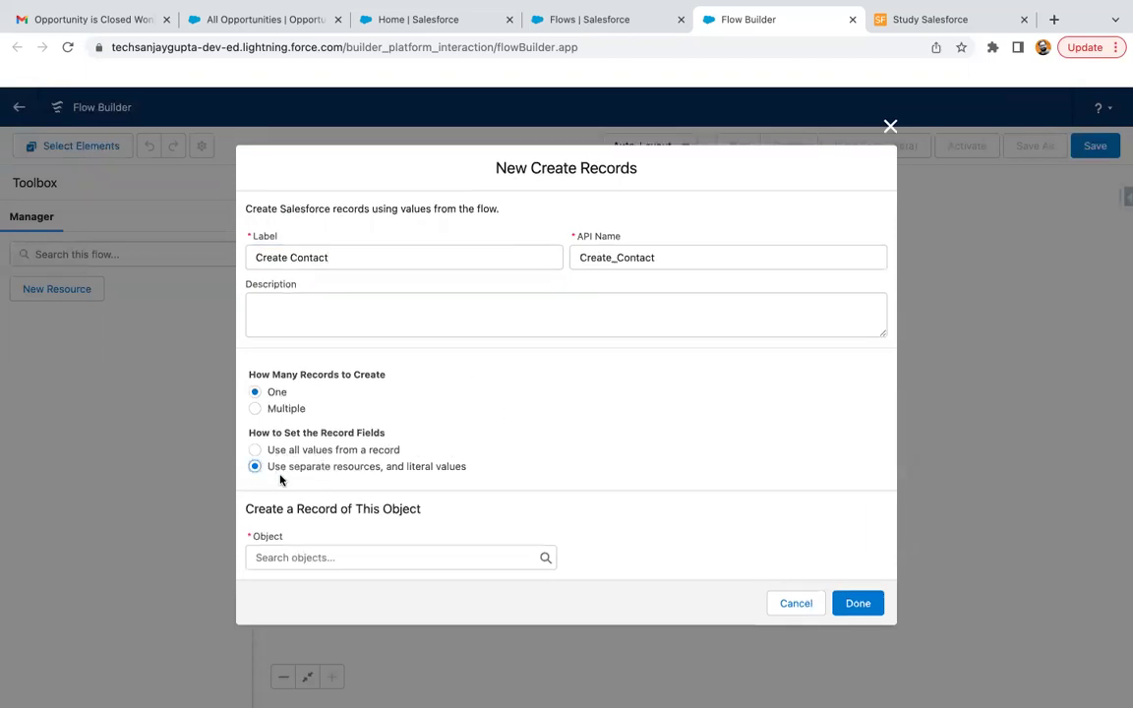
left_click(287, 556)
type("contact")
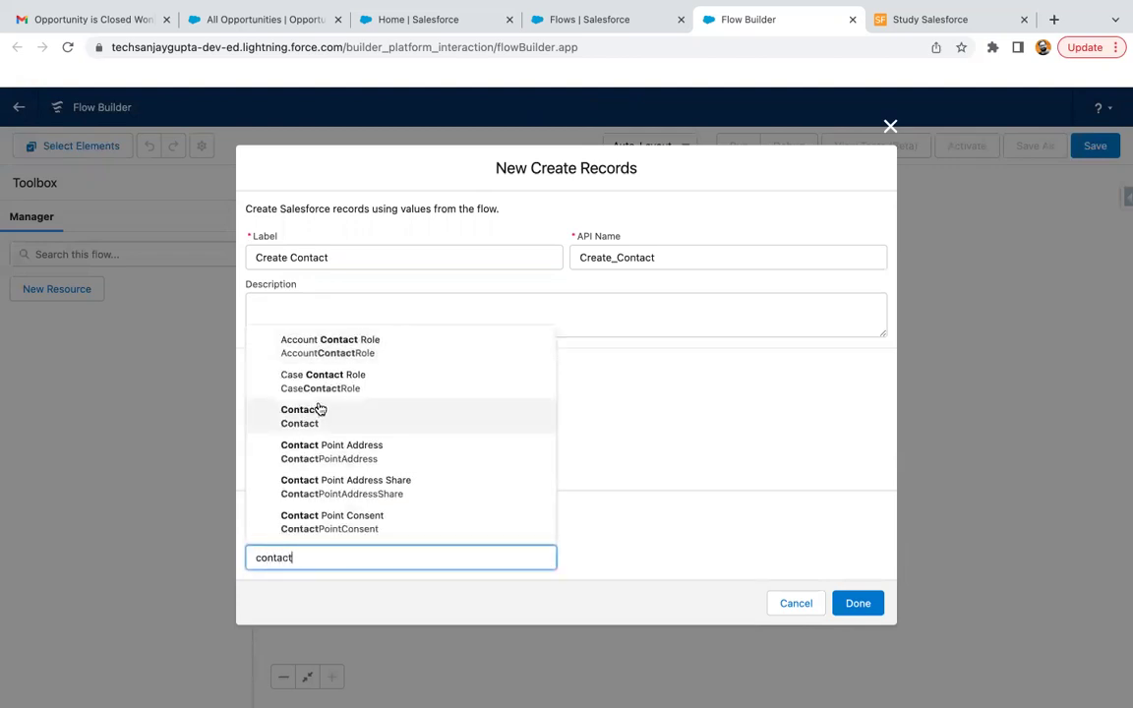
left_click(320, 409)
- Map the Contact's FirstName to the triggering Account's Name
left_click(298, 515)
type("First")
left_click(304, 484)
left_click(587, 518)
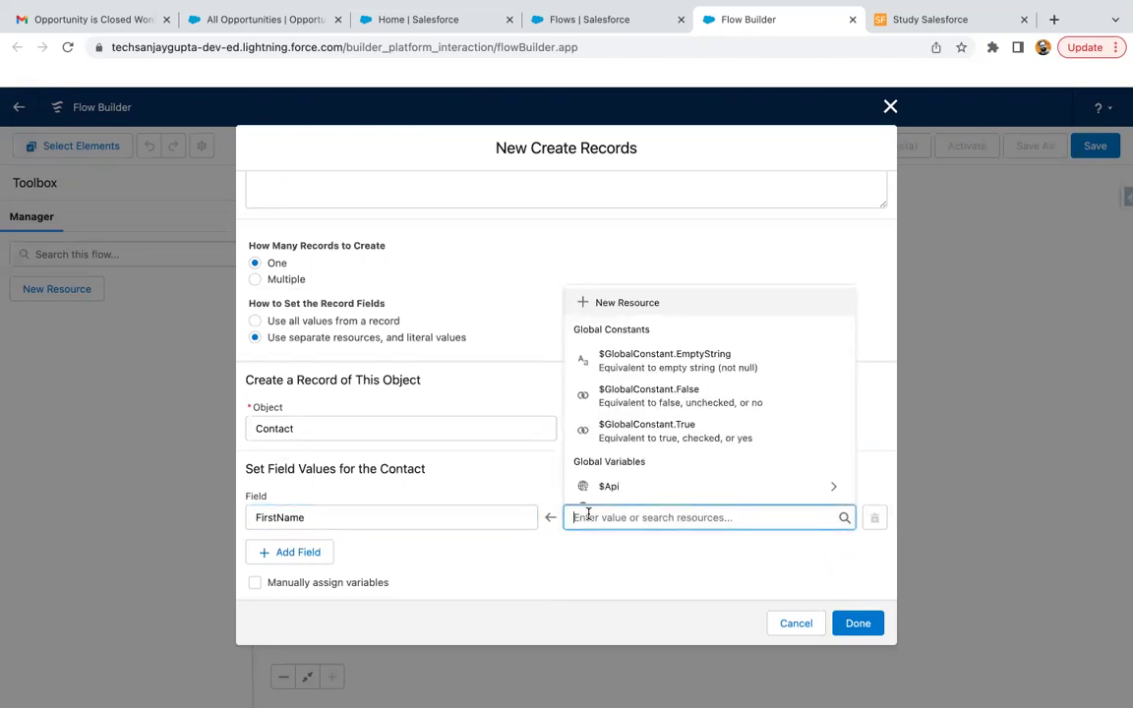
type("$Rec")
left_click(604, 483)
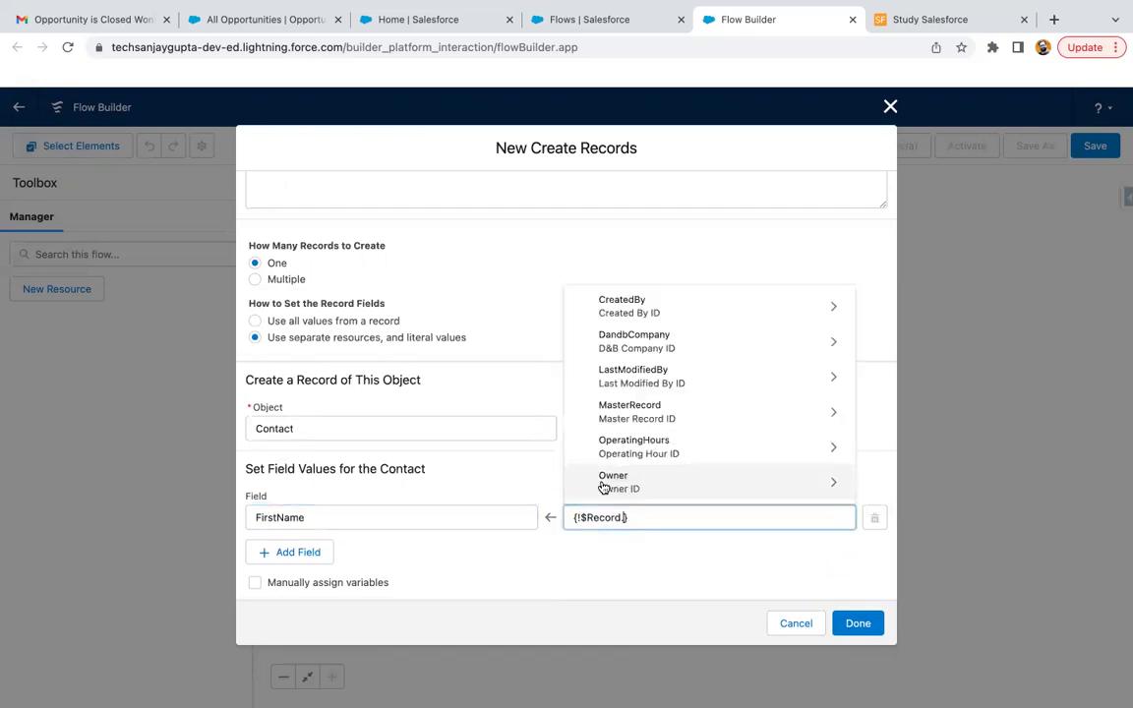
scroll(603, 488, "down", 3)
scroll(603, 488, "up", 3)
type("name")
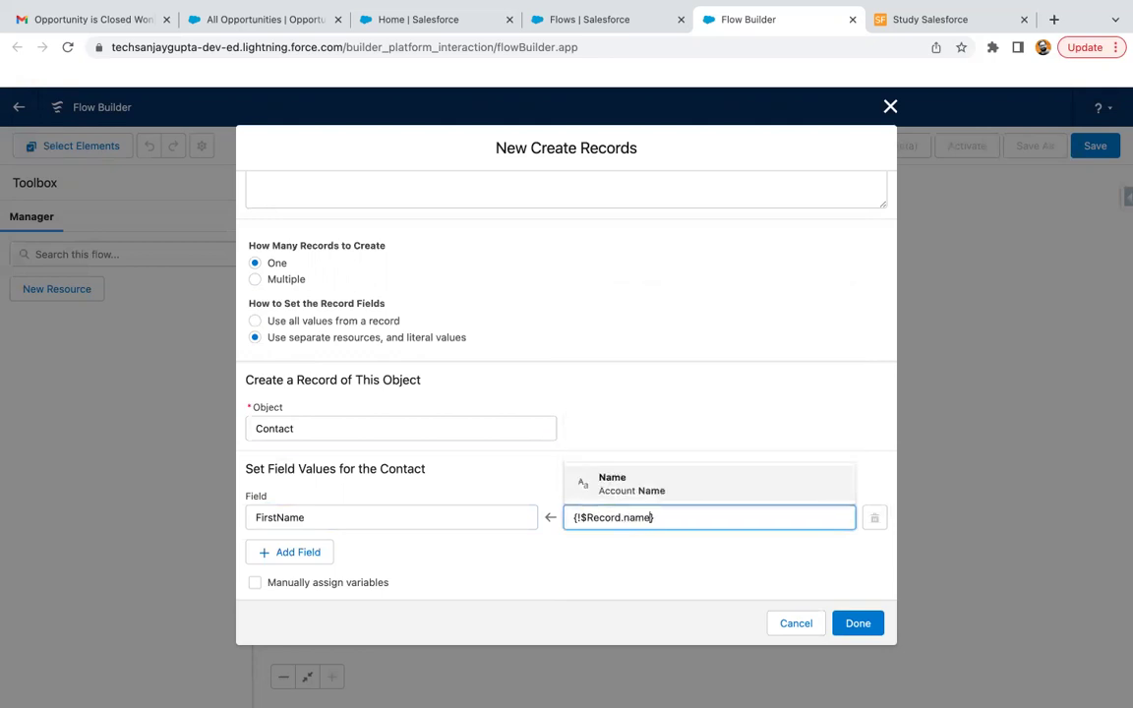
left_click(607, 482)
- Set the Contact's LastName to Test Flow
left_click(325, 549)
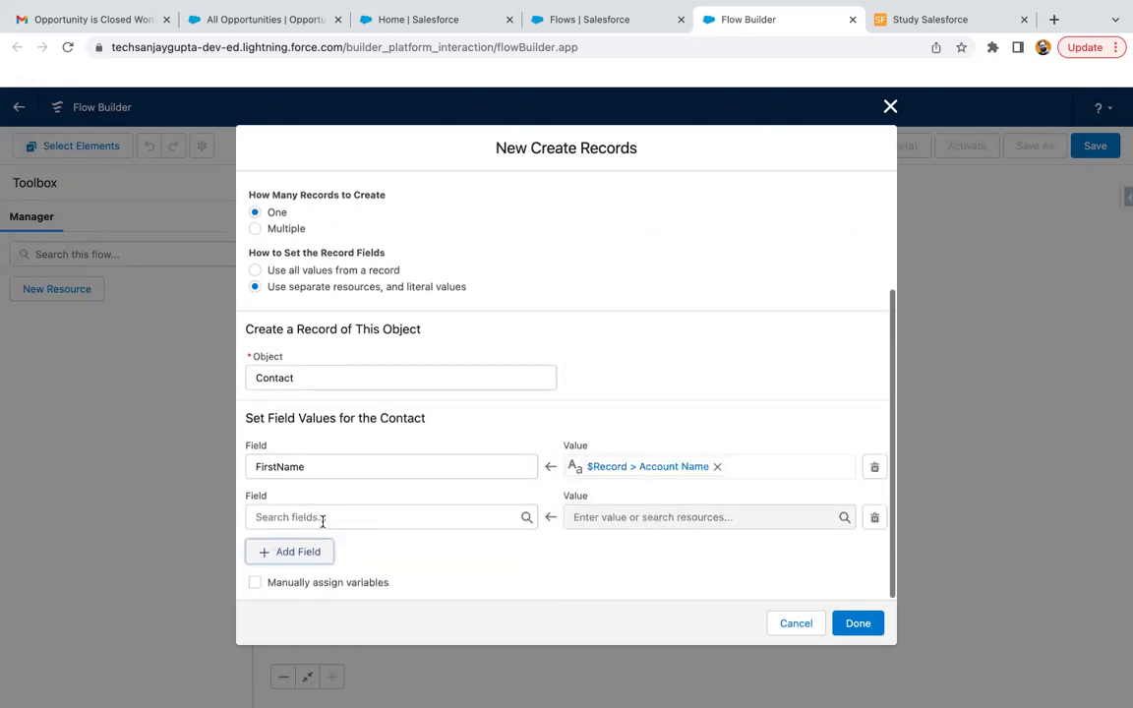
left_click(321, 517)
type("last")
left_click(325, 484)
left_click(623, 517)
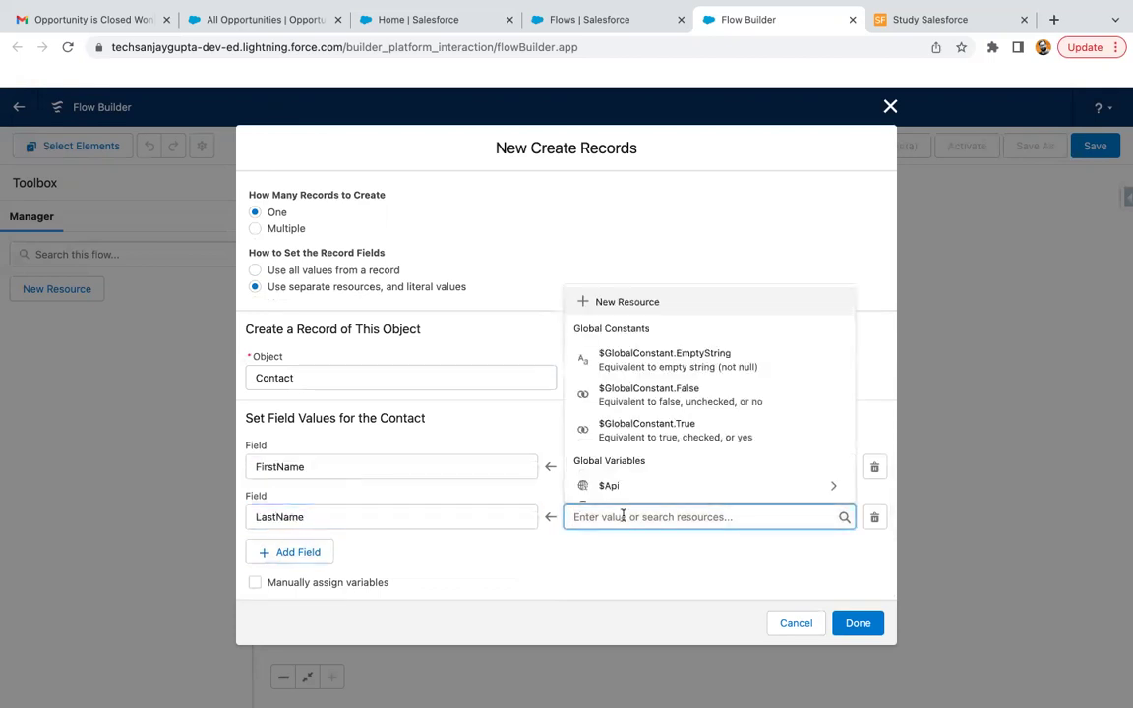
type("Test Flow")
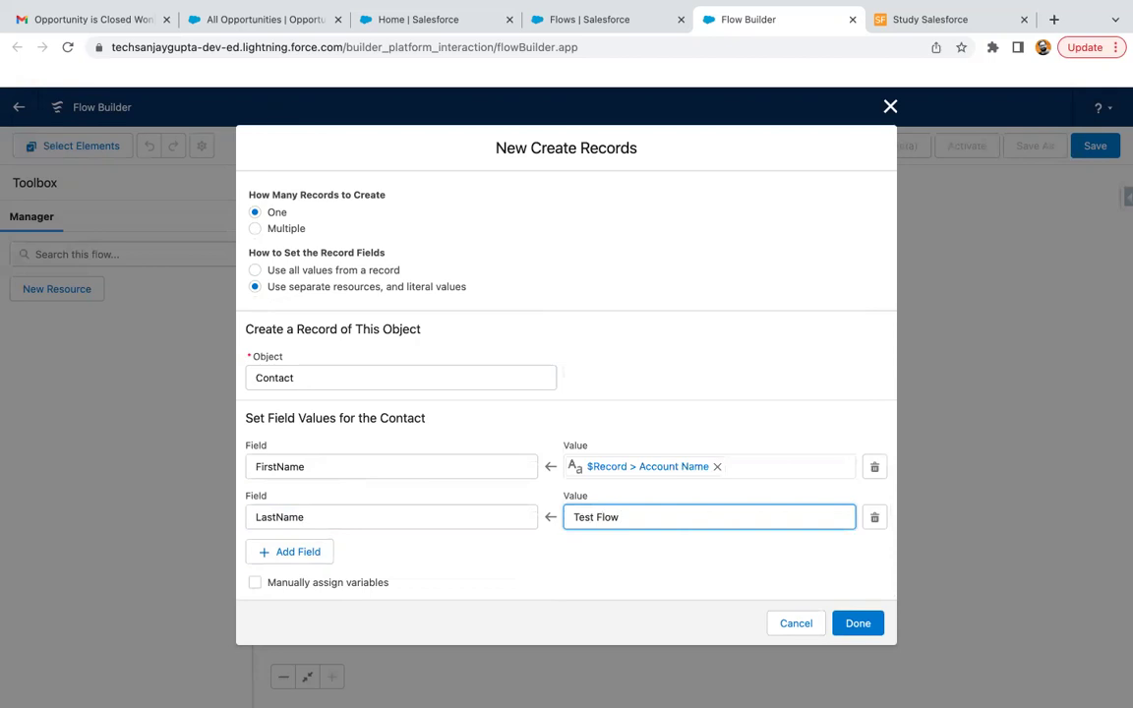
left_click(607, 575)
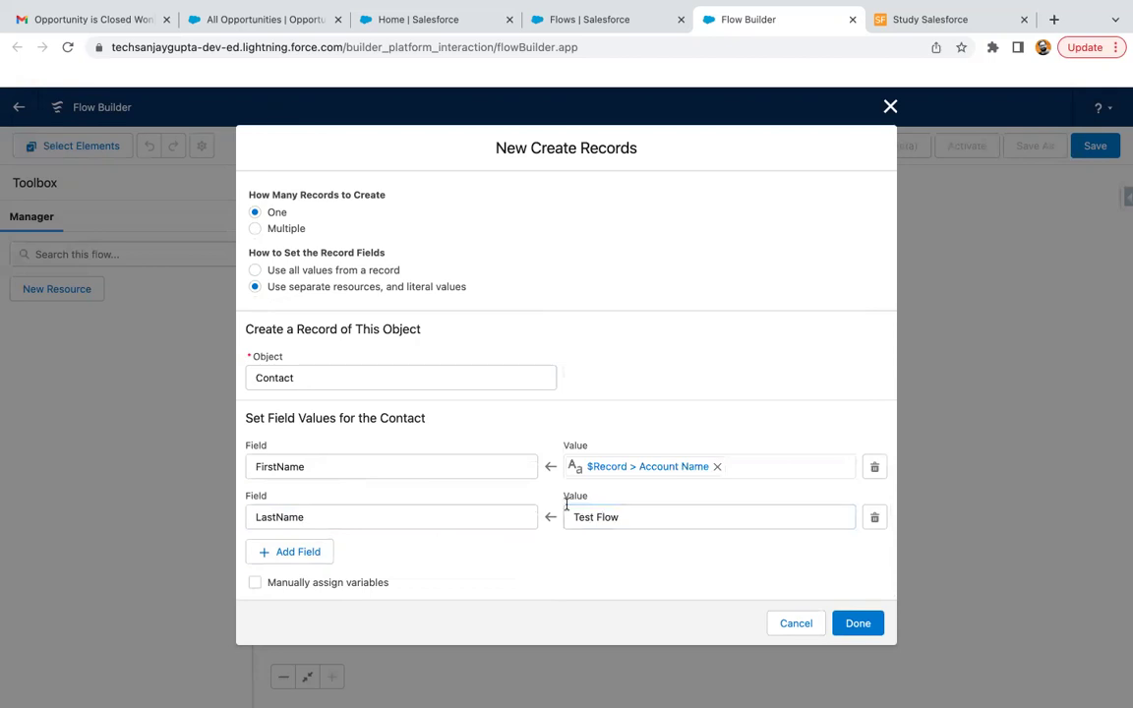
- Map the Contact's AccountId to the triggering Account's Id and finish the element
left_click(331, 558)
left_click(328, 510)
type("acc")
left_click(349, 411)
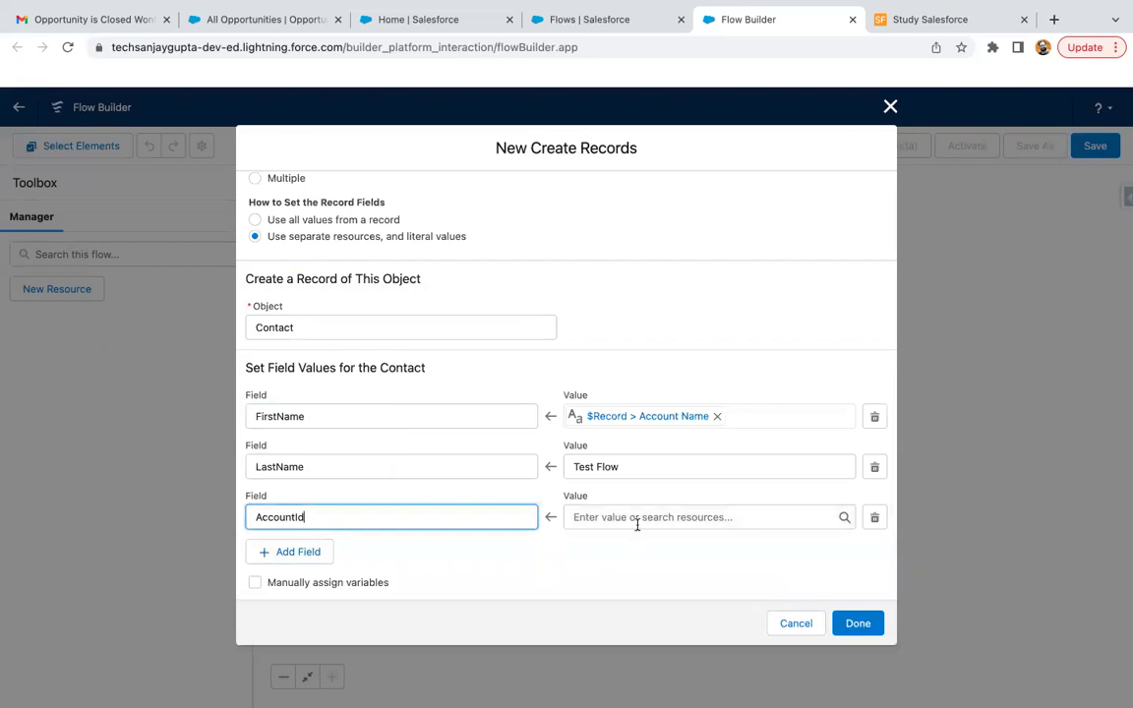
left_click(637, 522)
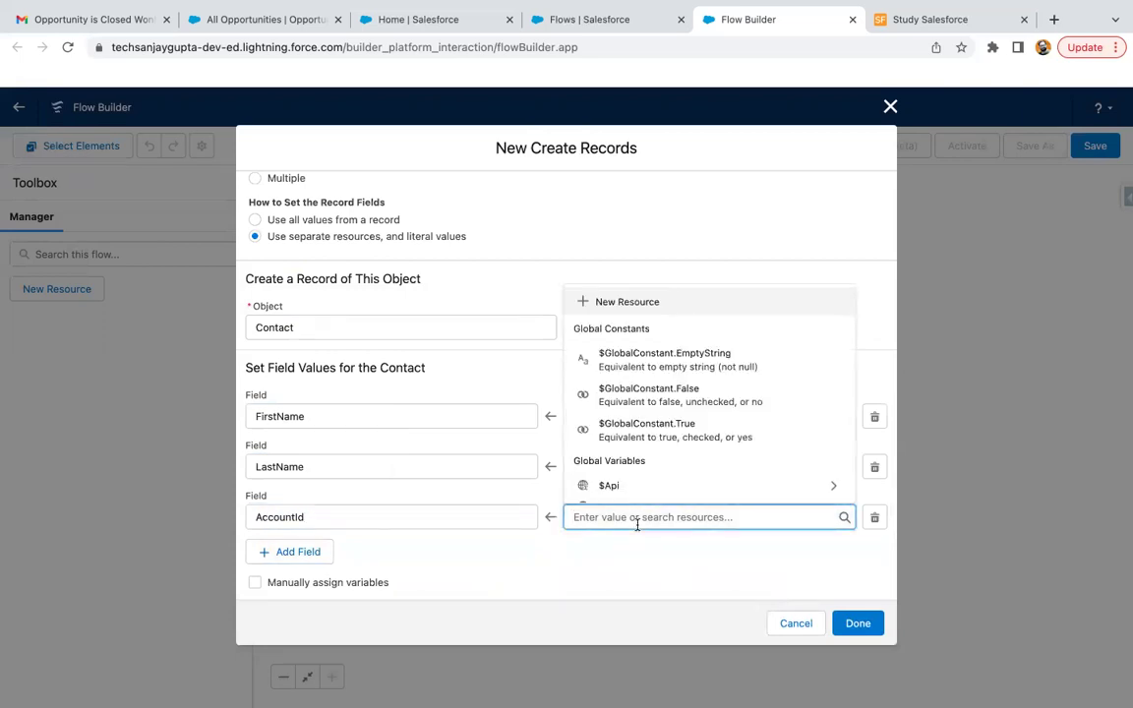
type("$reco")
left_click(652, 486)
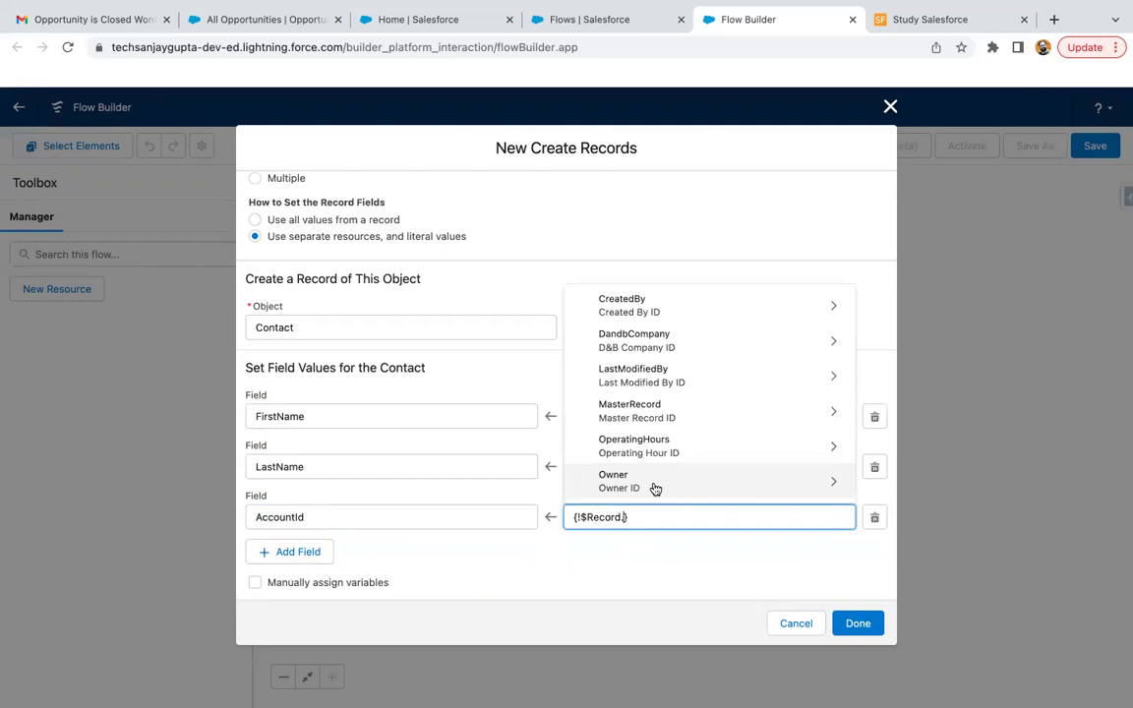
type("id")
scroll(670, 412, "down", 5)
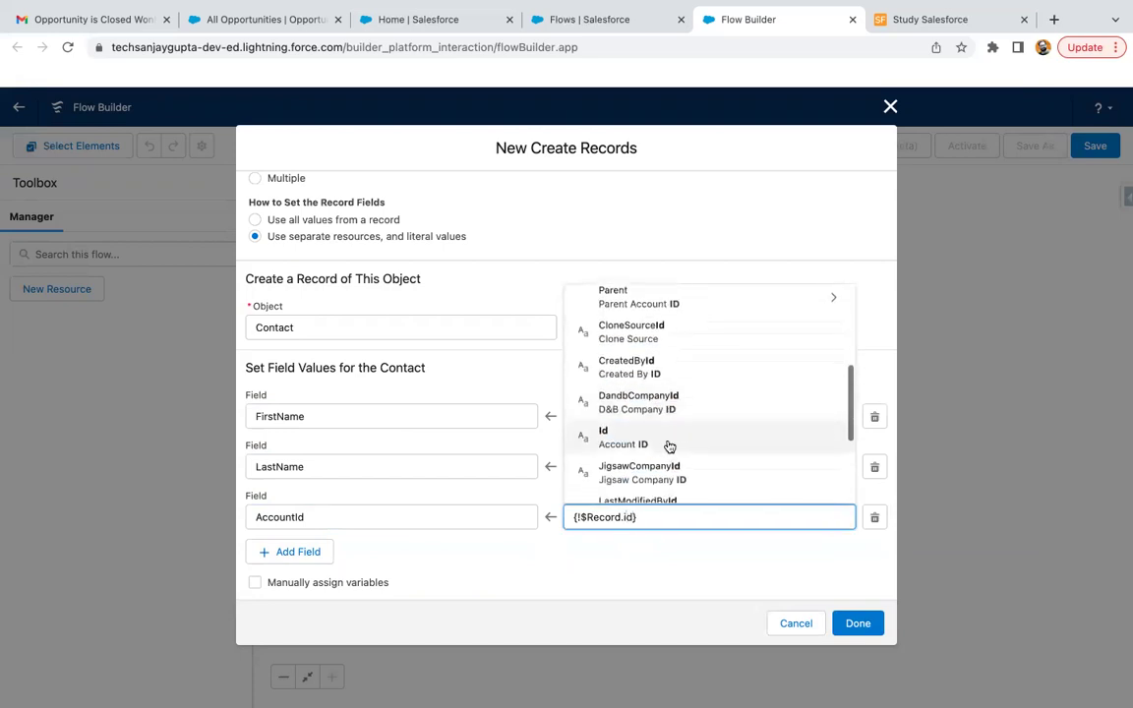
left_click(655, 421)
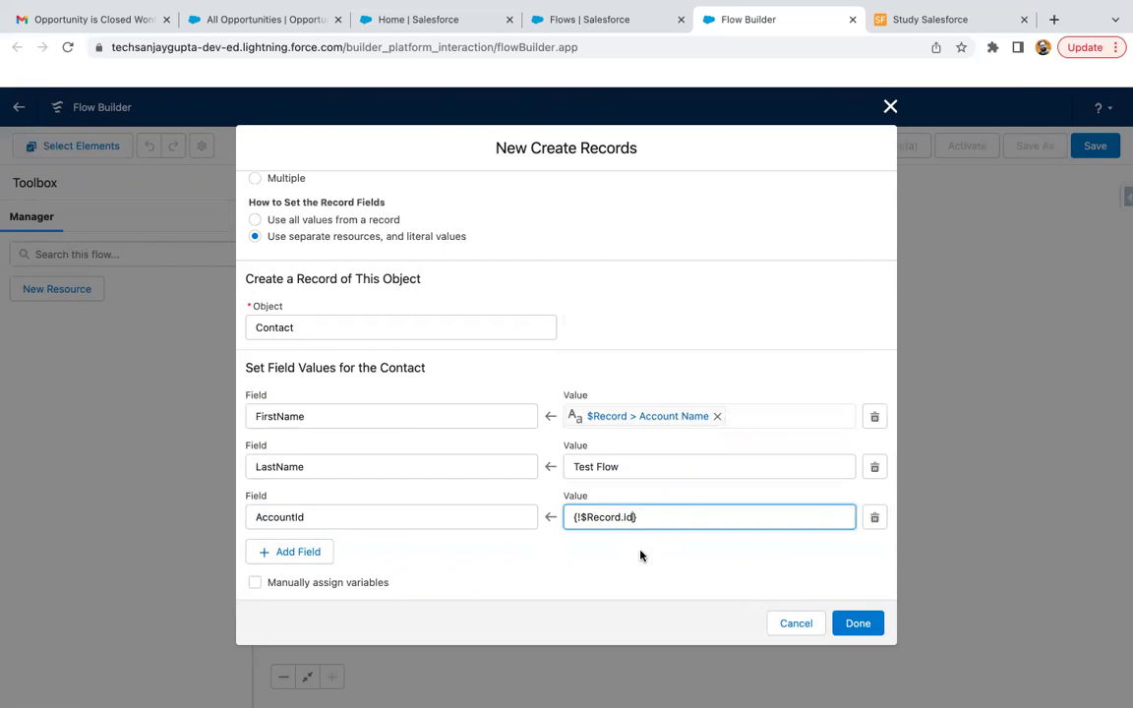
left_click(640, 556)
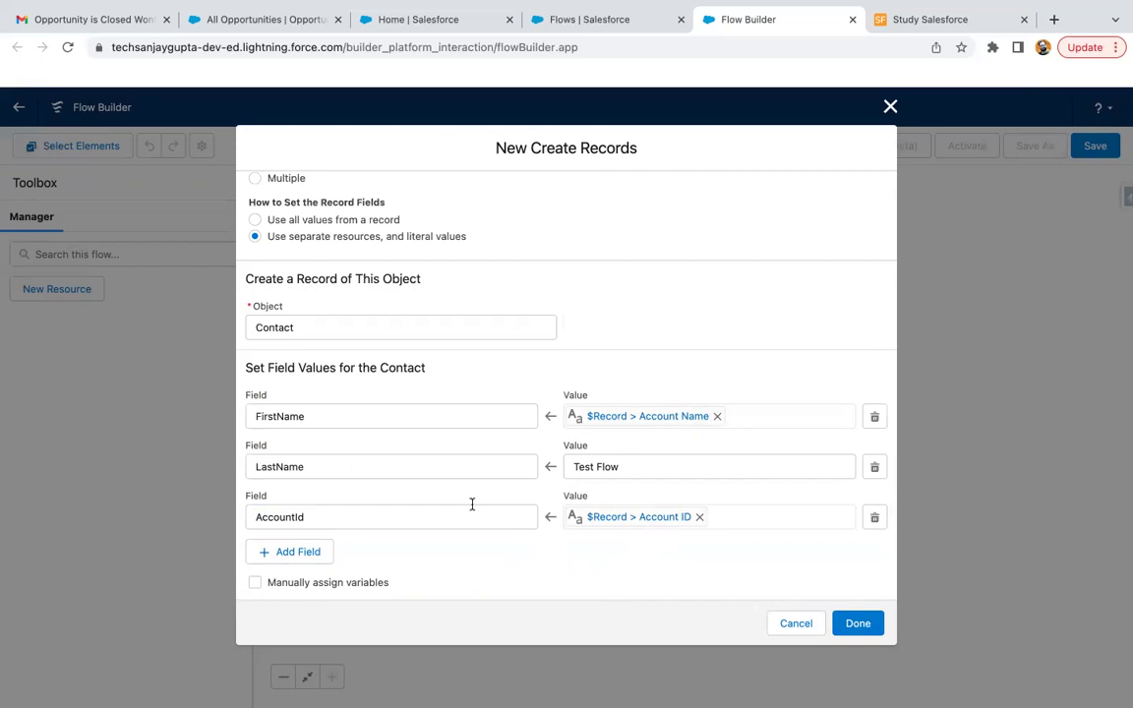
left_click(861, 620)
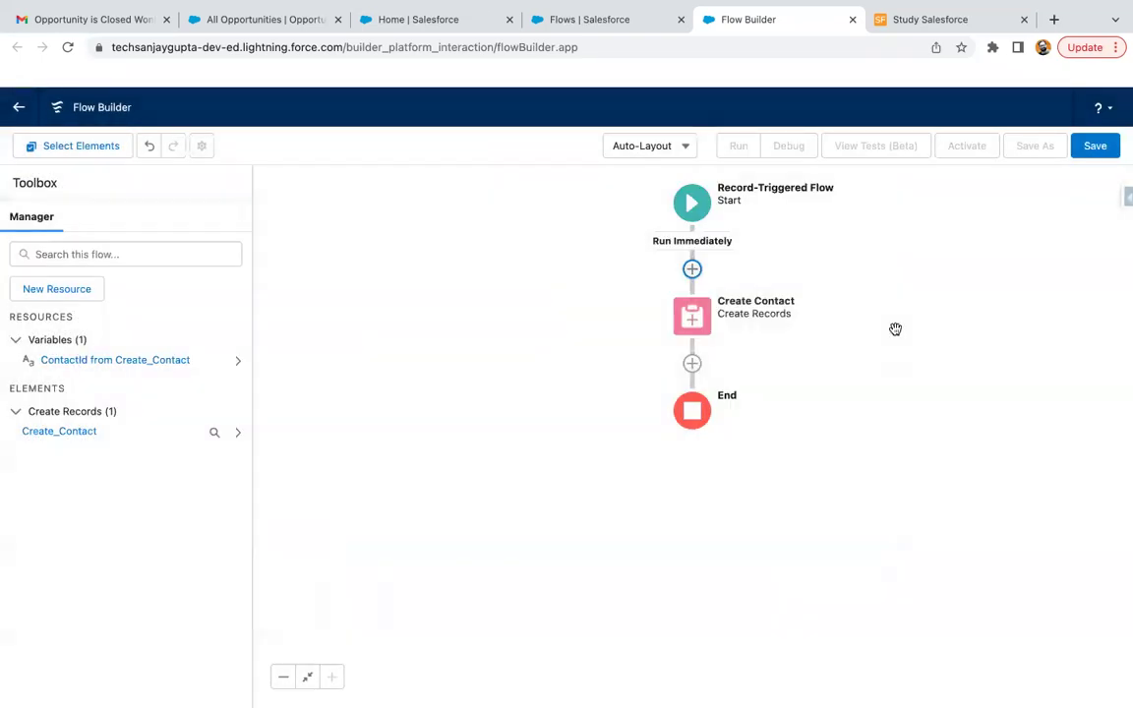
- Save the flow with the label 'Call Autolaunched Flow in Record Triggered Flow'
left_click(1098, 150)
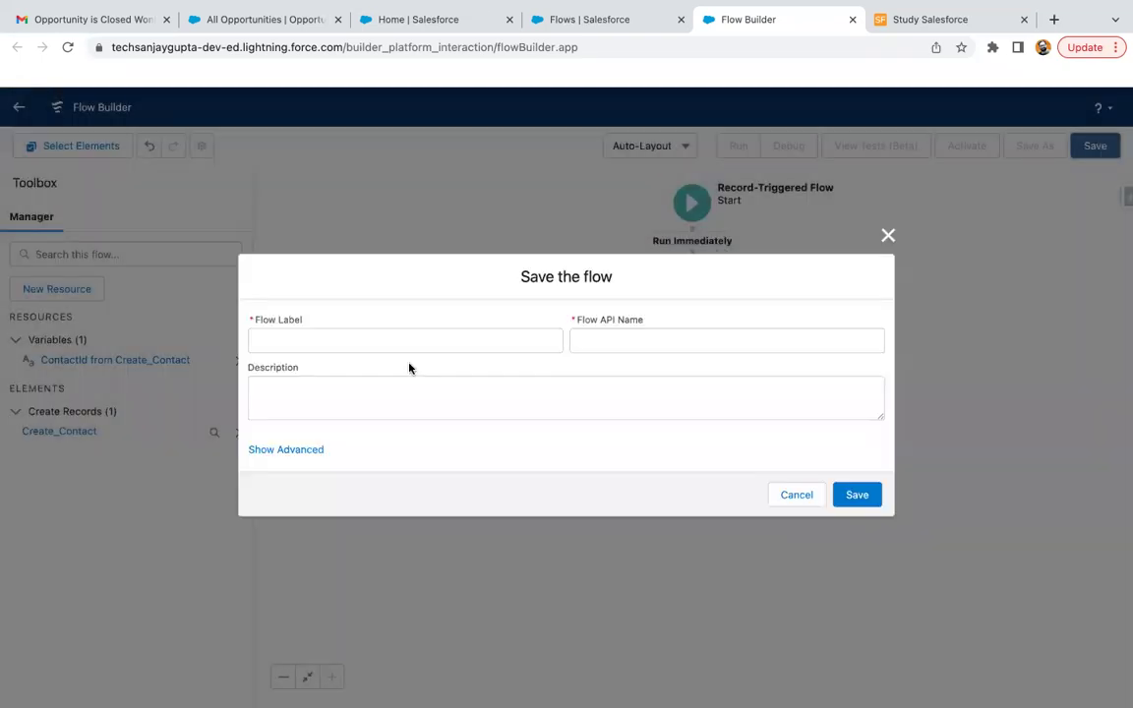
left_click(324, 335)
type("Demo")
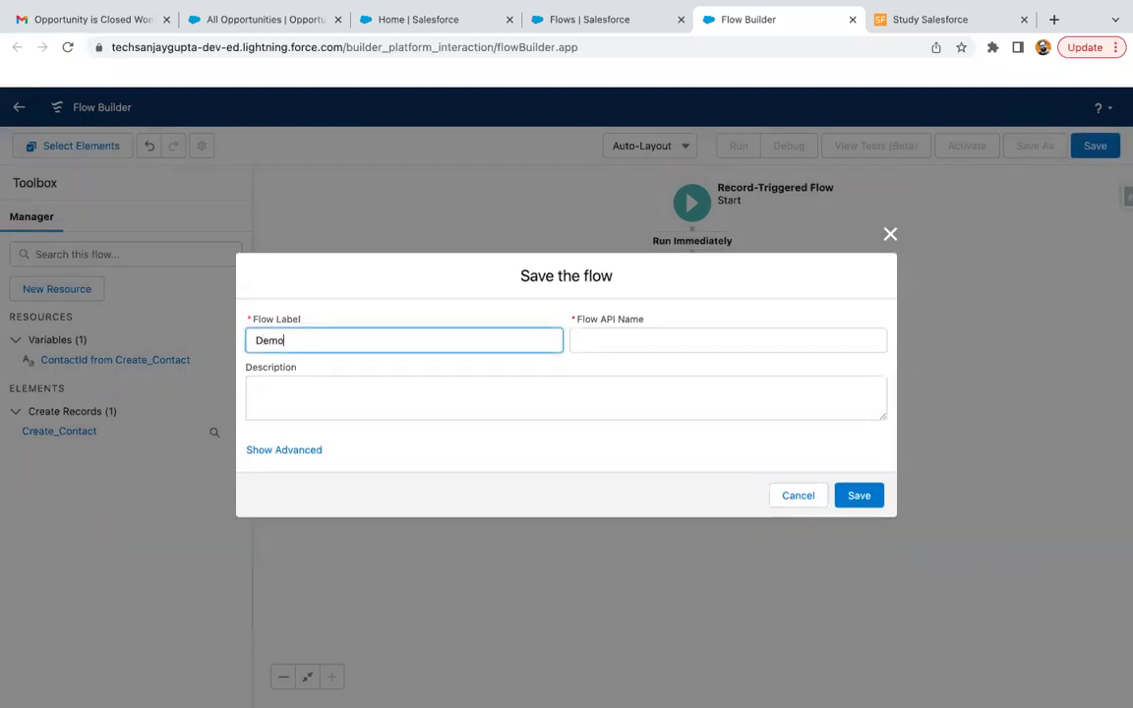
type(" Record")
key("BackSpace")
key("BackSpace")
key("BackSpace")
key("BackSpace")
key("BackSpace")
key("BackSpace")
key("BackSpace")
type("Call Autolaunched Flow in Record ")
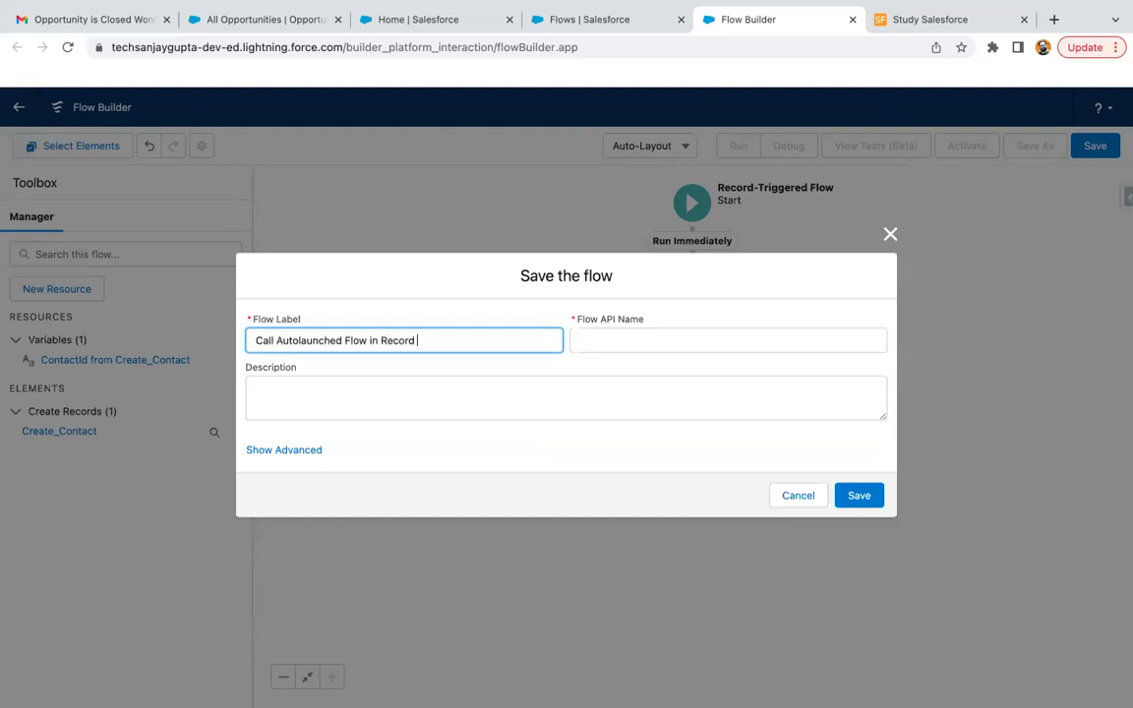
type("Triggered Flow")
left_click(443, 460)
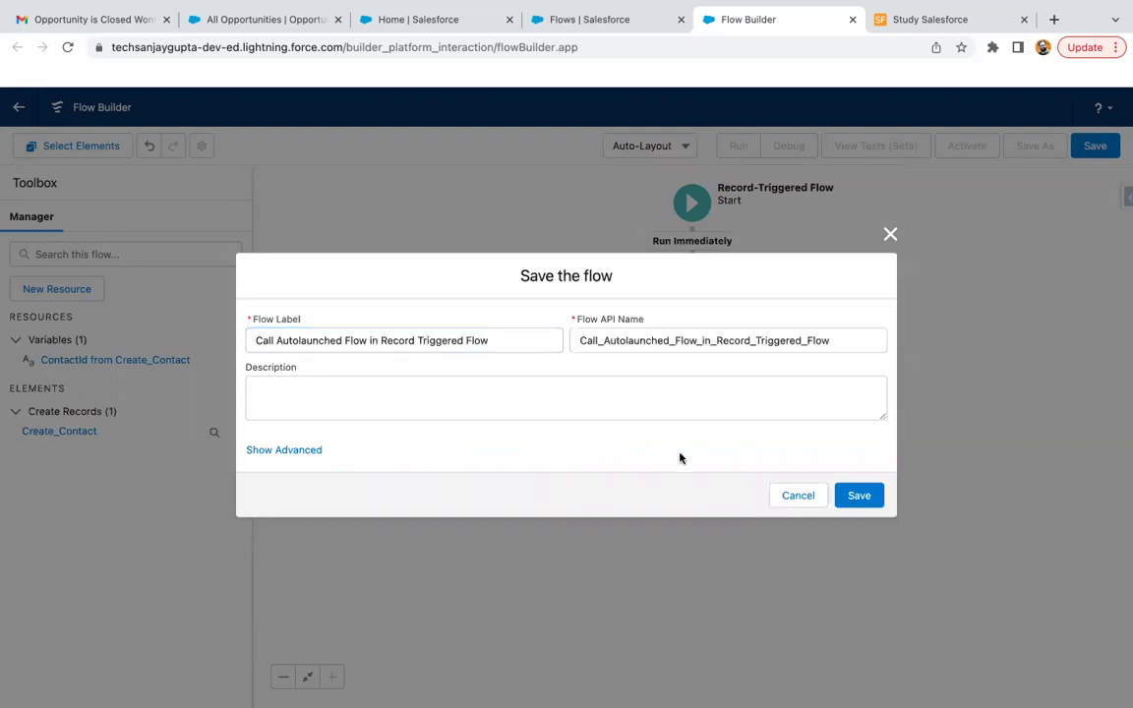
left_click(861, 497)
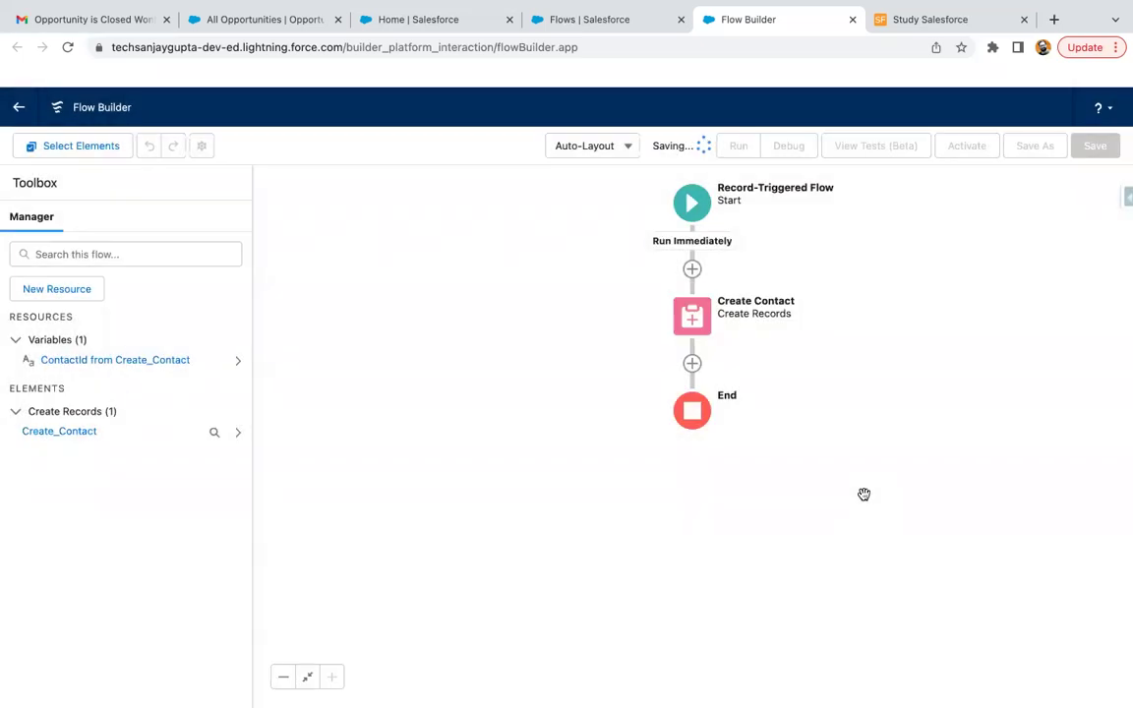
- From the flows list, create a new Autolaunched Flow (No Trigger)
left_click(608, 18)
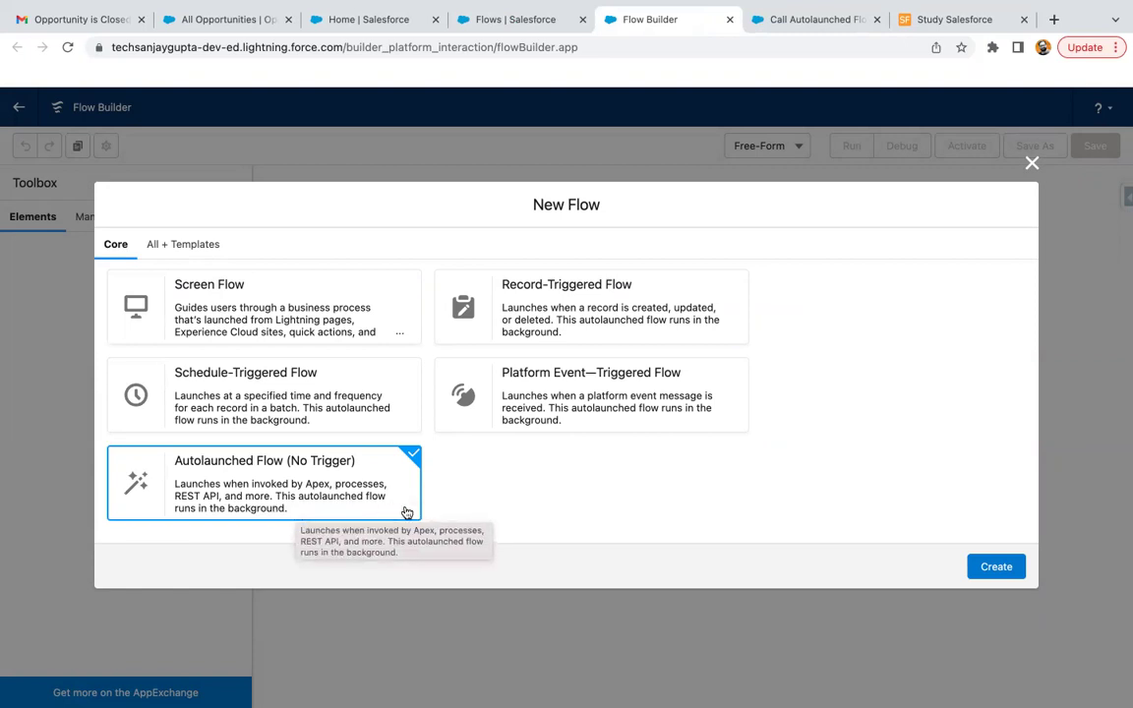
left_click(997, 567)
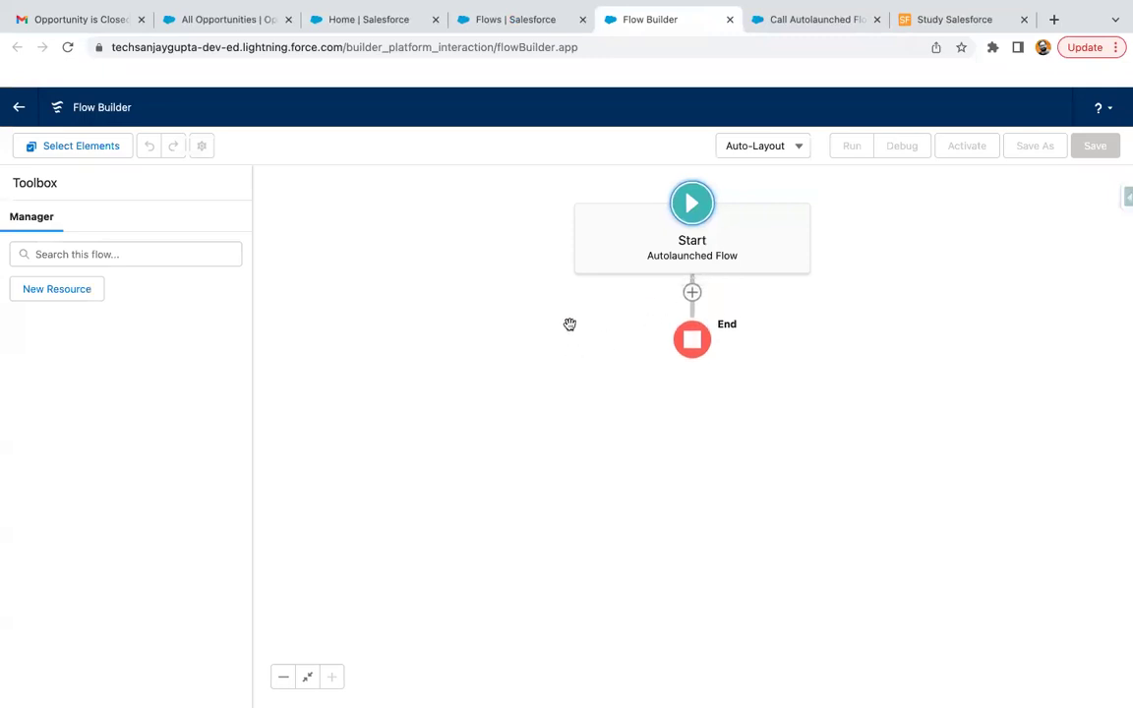
- Add a Create Records element labelled Create Opp that creates an Opportunity from separate values
left_click(692, 292)
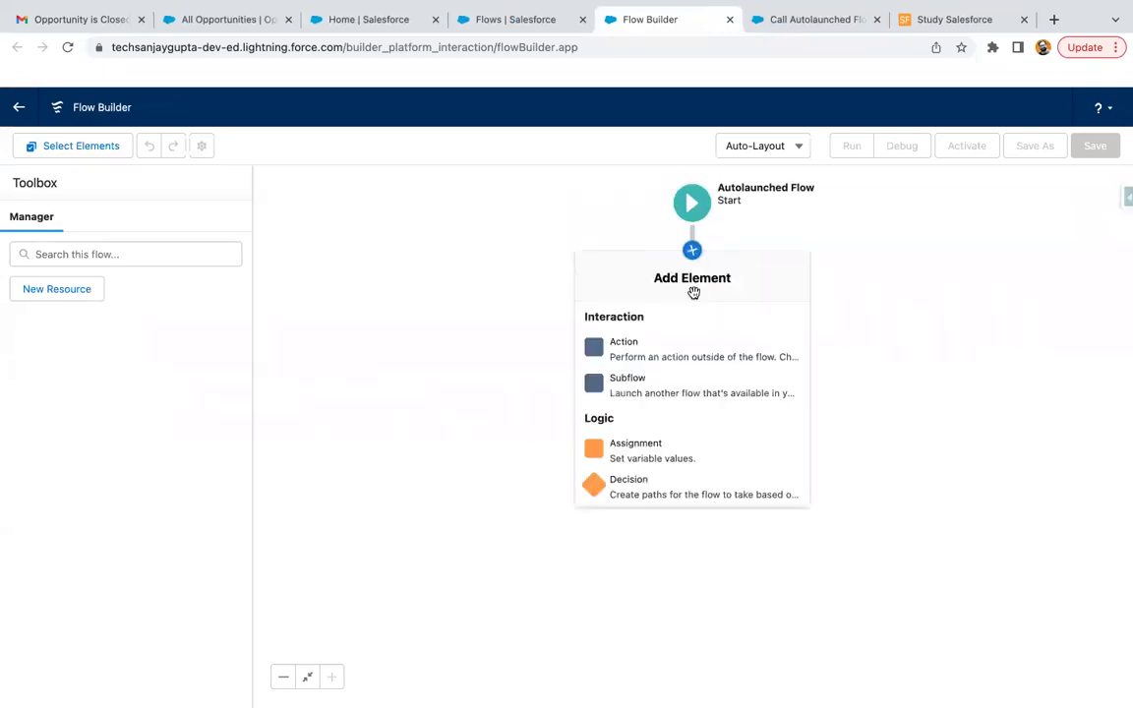
scroll(657, 389, "down", 5)
left_click(662, 377)
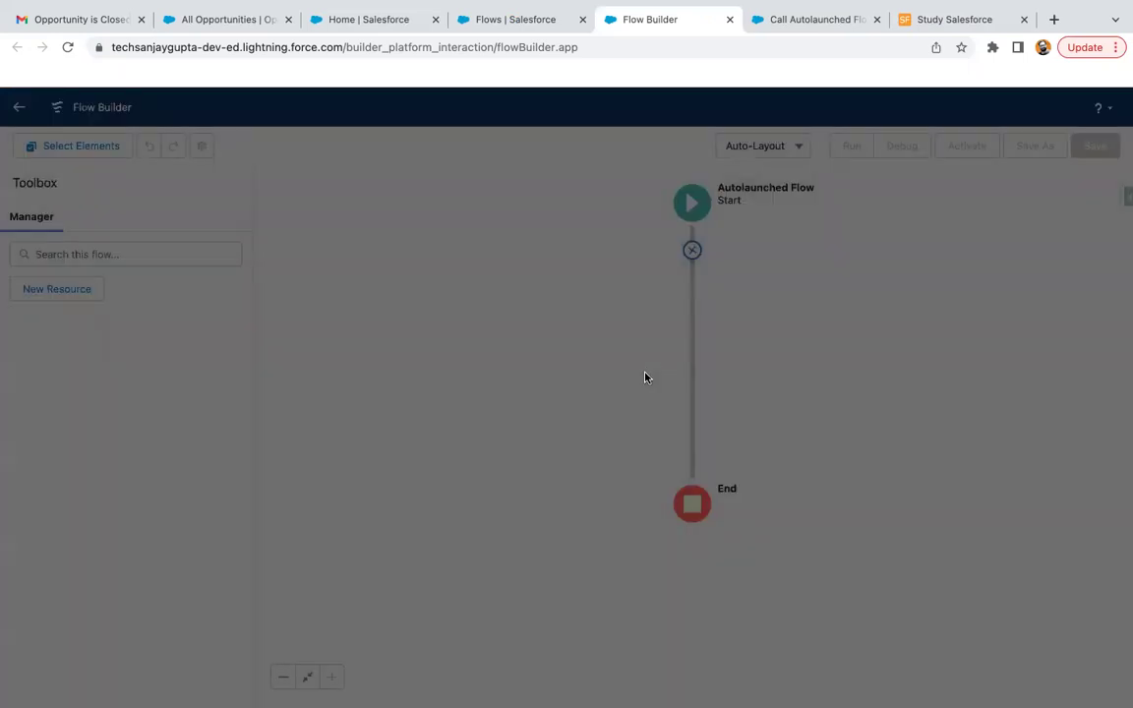
left_click(325, 236)
type("Create Op")
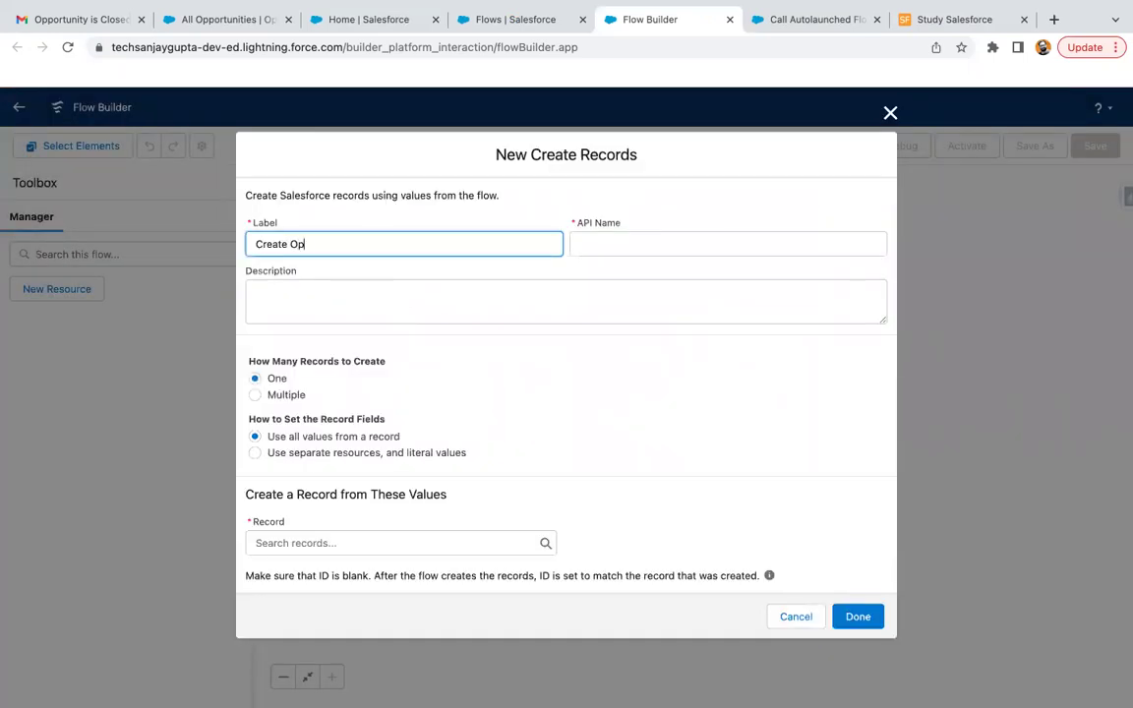
type("p")
left_click(435, 407)
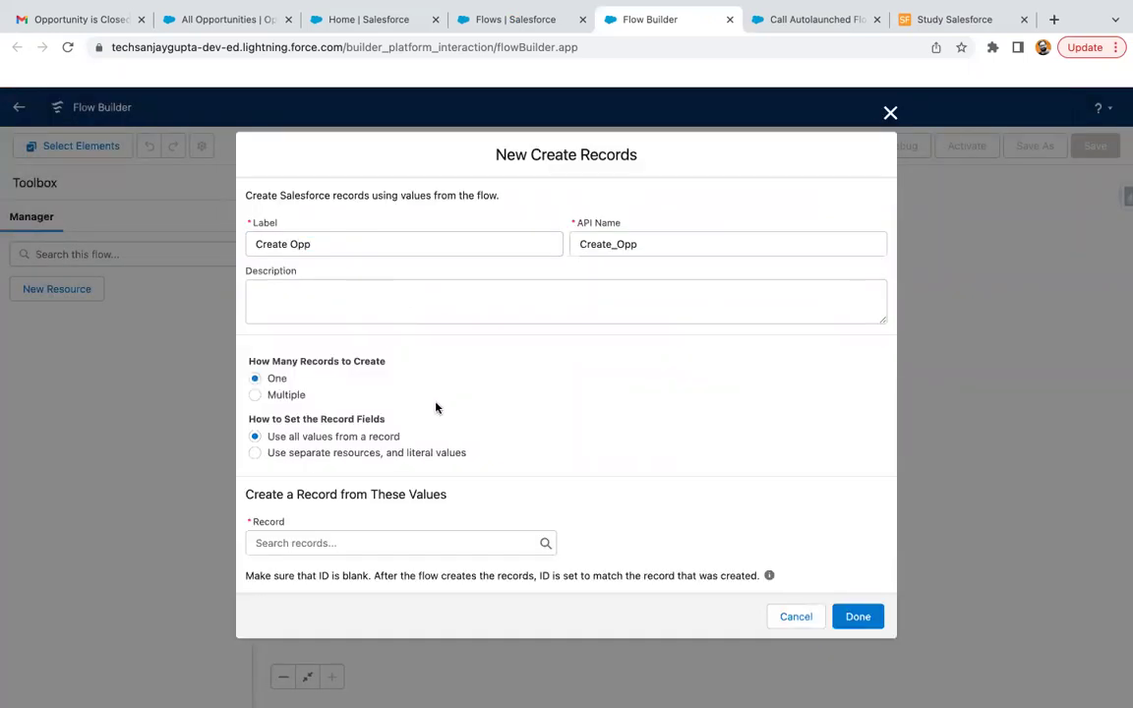
left_click(370, 452)
left_click(318, 558)
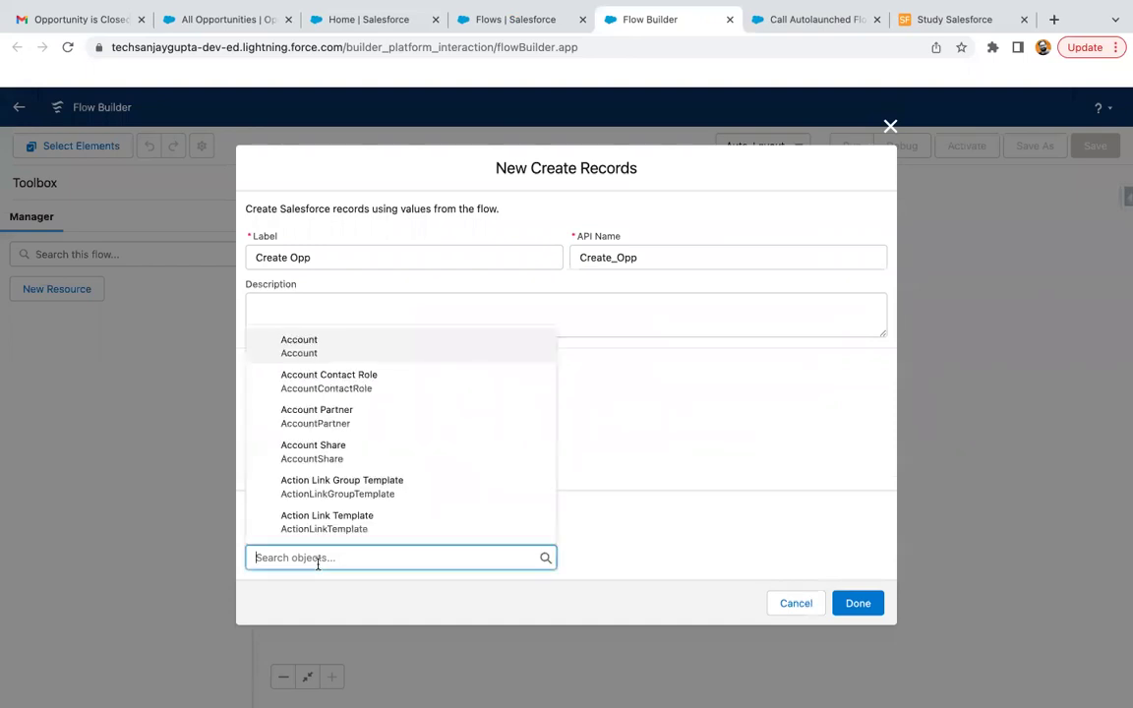
type("opp")
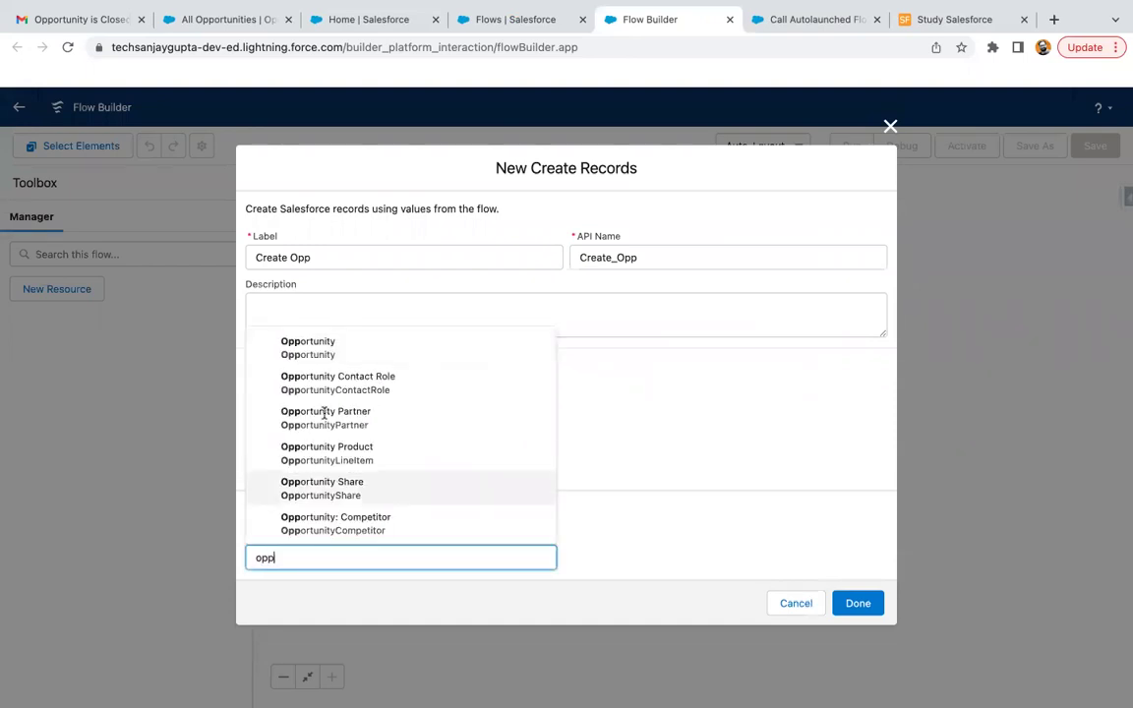
left_click(342, 354)
- Set the Opportunity Name to Test
scroll(405, 498, "down", 3)
left_click(383, 516)
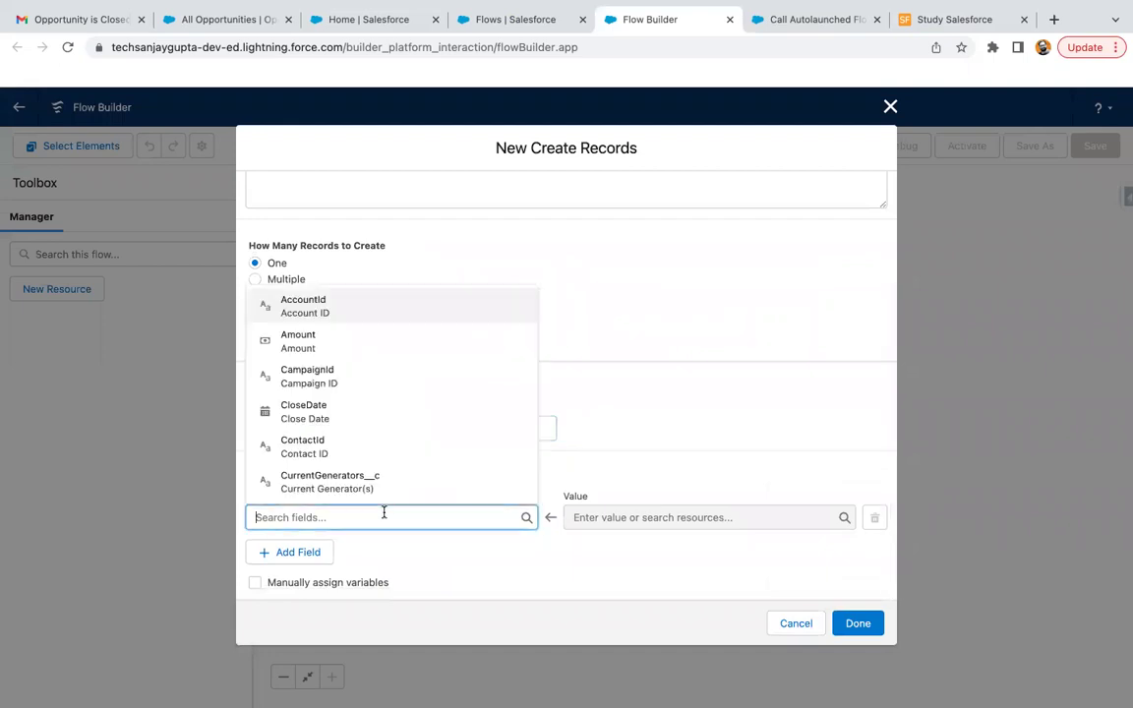
type("name")
left_click(356, 453)
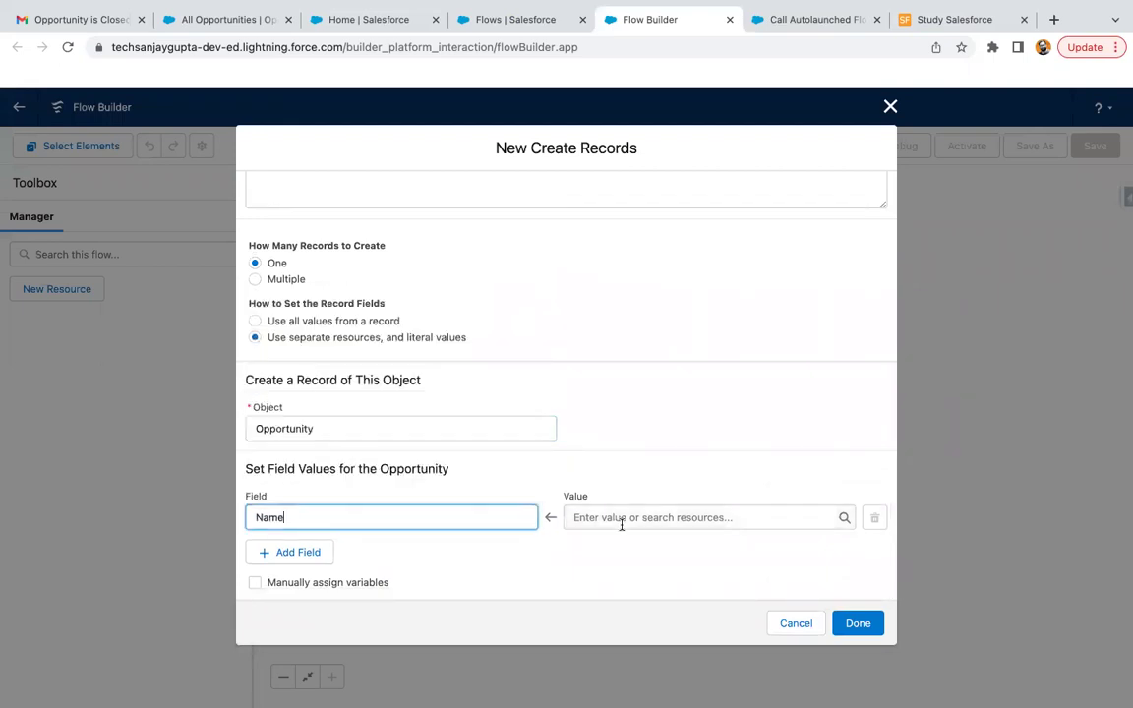
left_click(622, 522)
type("$re")
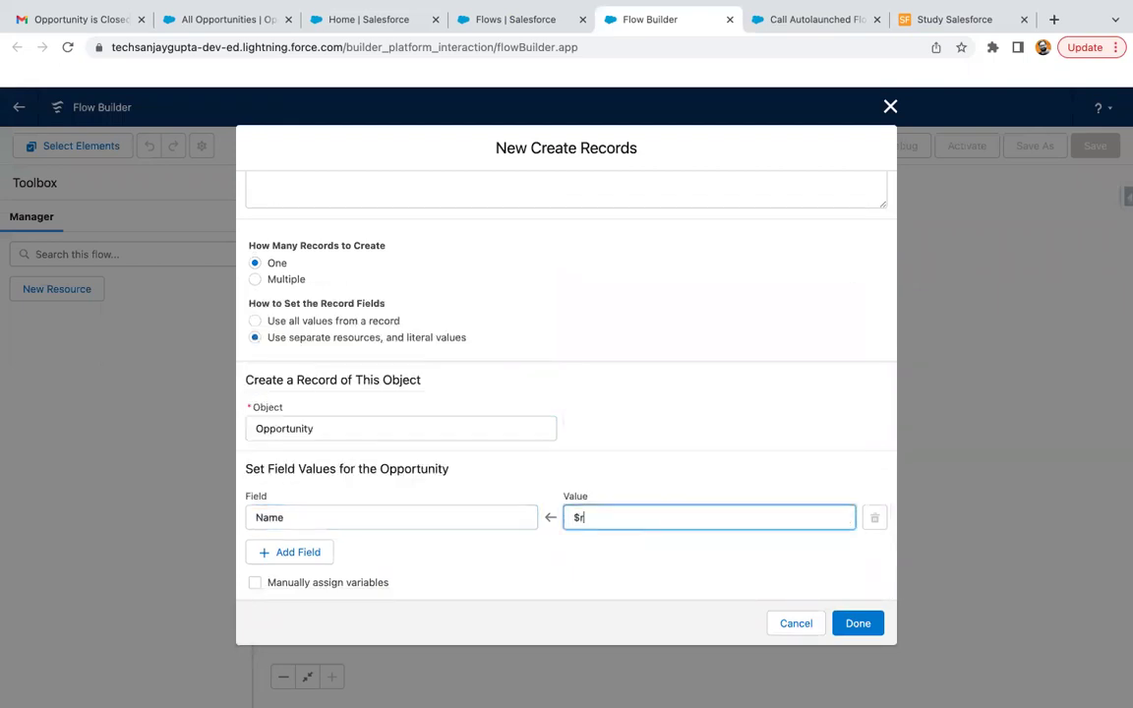
key("BackSpace")
key("BackSpace")
key("BackSpace")
type("Test")
left_click(411, 564)
- Set the Opportunity StageName to Prospecting
left_click(310, 554)
scroll(387, 504, "down", 1)
left_click(330, 517)
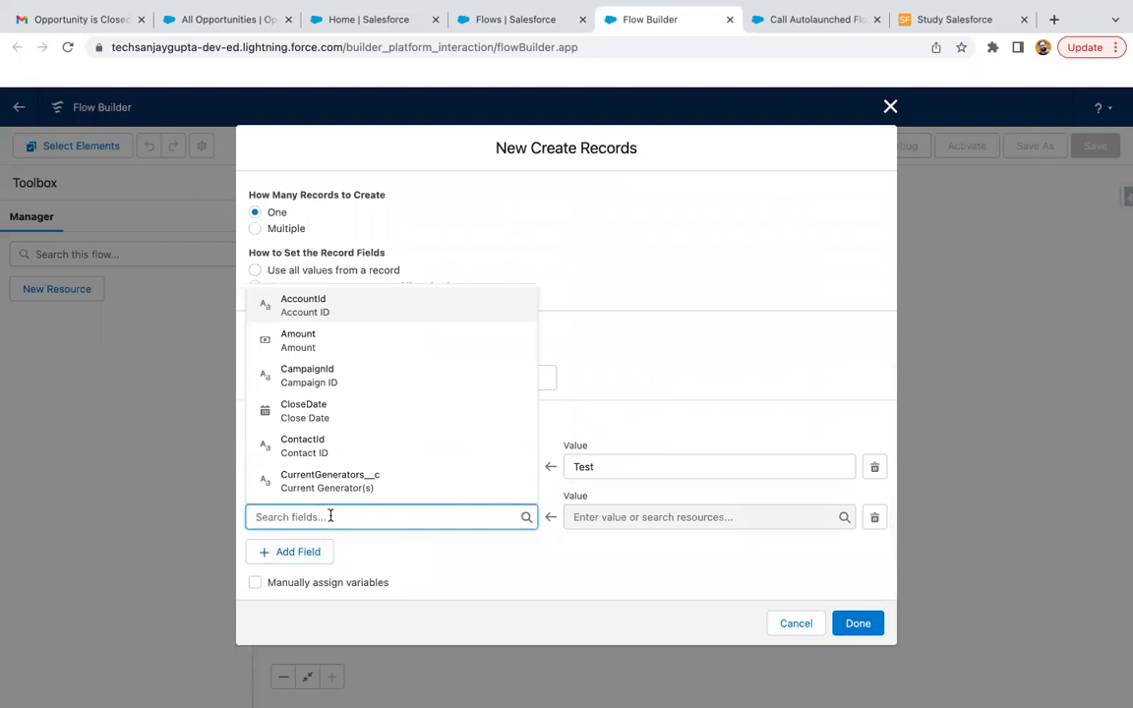
type("stage")
left_click(347, 487)
left_click(590, 509)
left_click(622, 352)
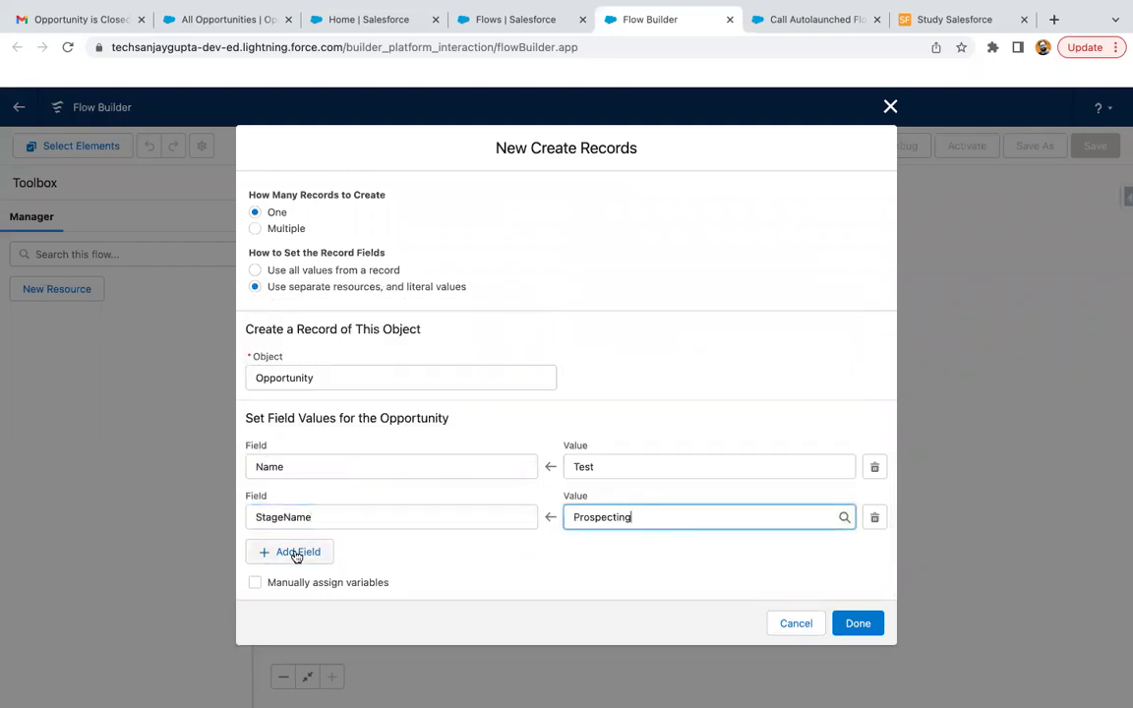
- Set the Opportunity CloseDate to 7/5/2022
left_click(296, 553)
left_click(311, 518)
type("close")
left_click(305, 482)
left_click(602, 516)
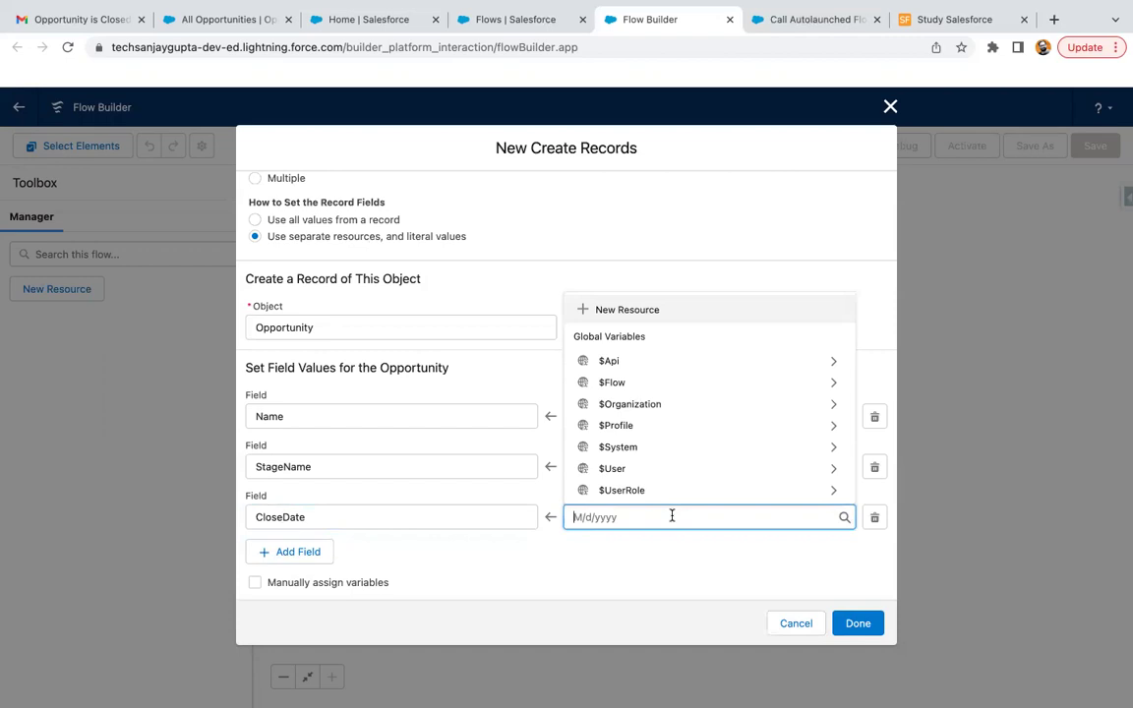
type("7")
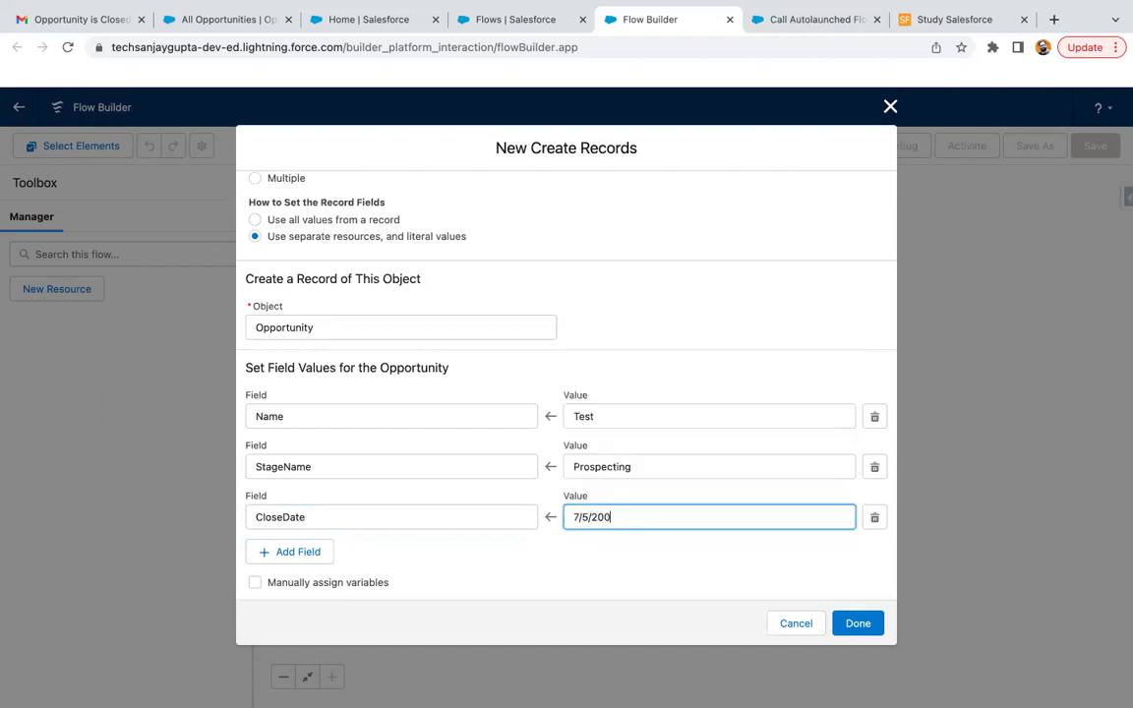
type("/5/2022")
left_click(664, 578)
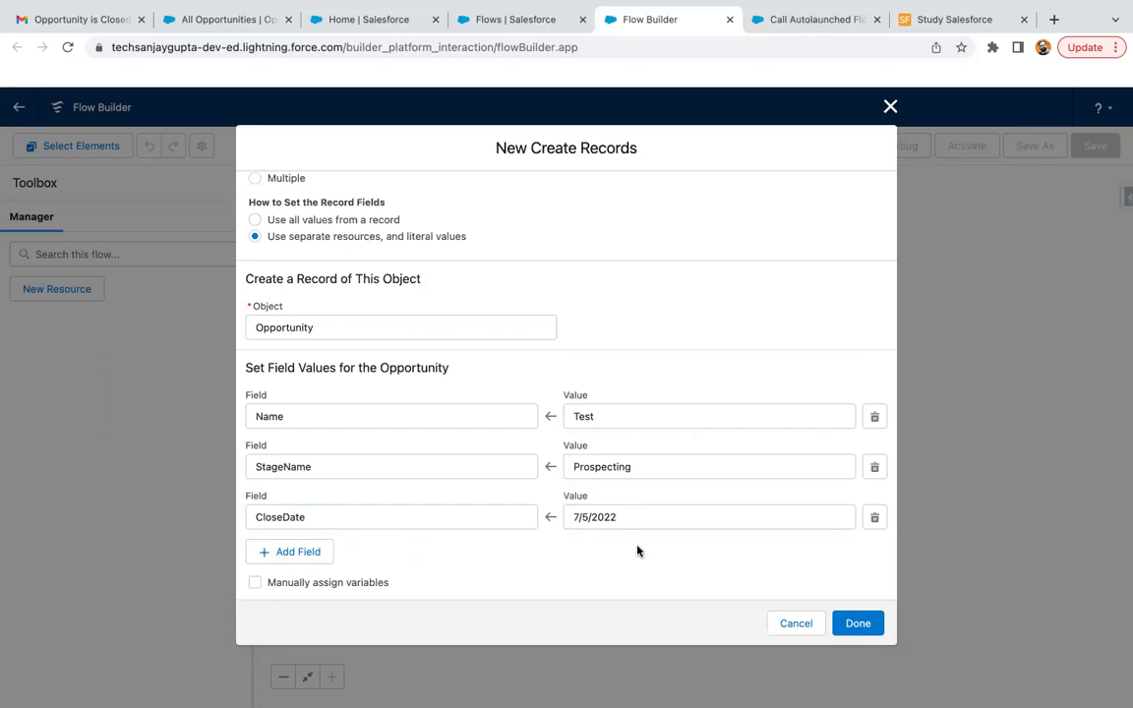
scroll(640, 549, "up", 5)
- Finish Create Opp, save the flow as 'Called by Record Triggered Flow', and activate it
left_click(863, 627)
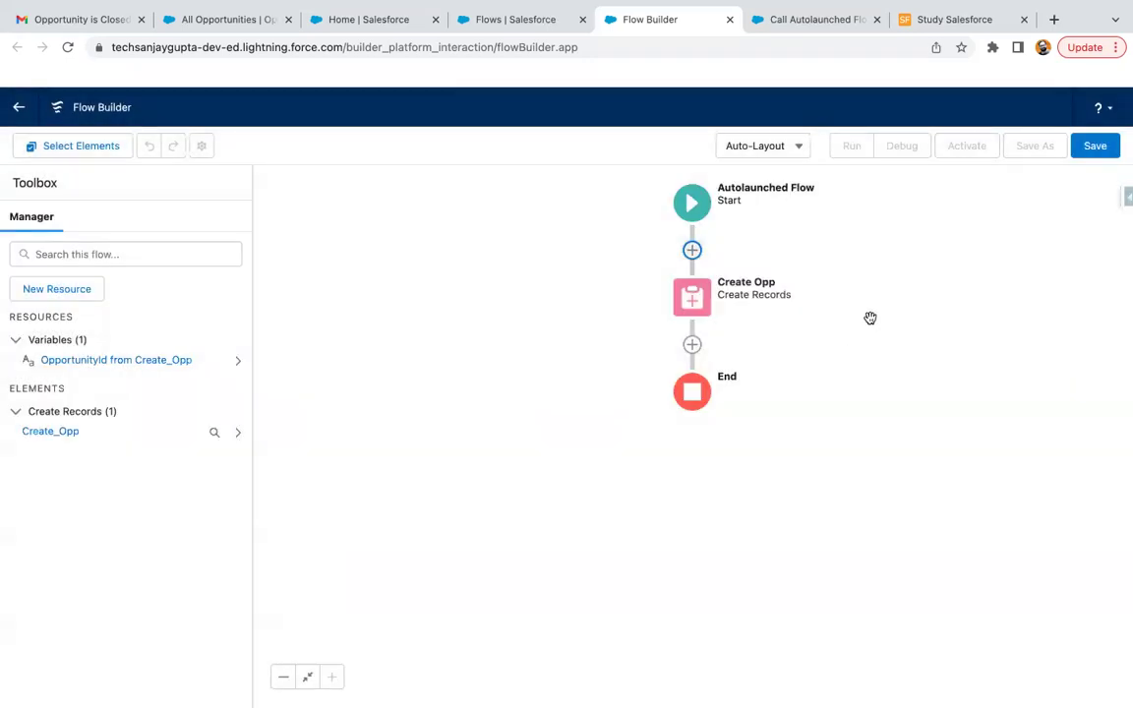
left_click(1095, 148)
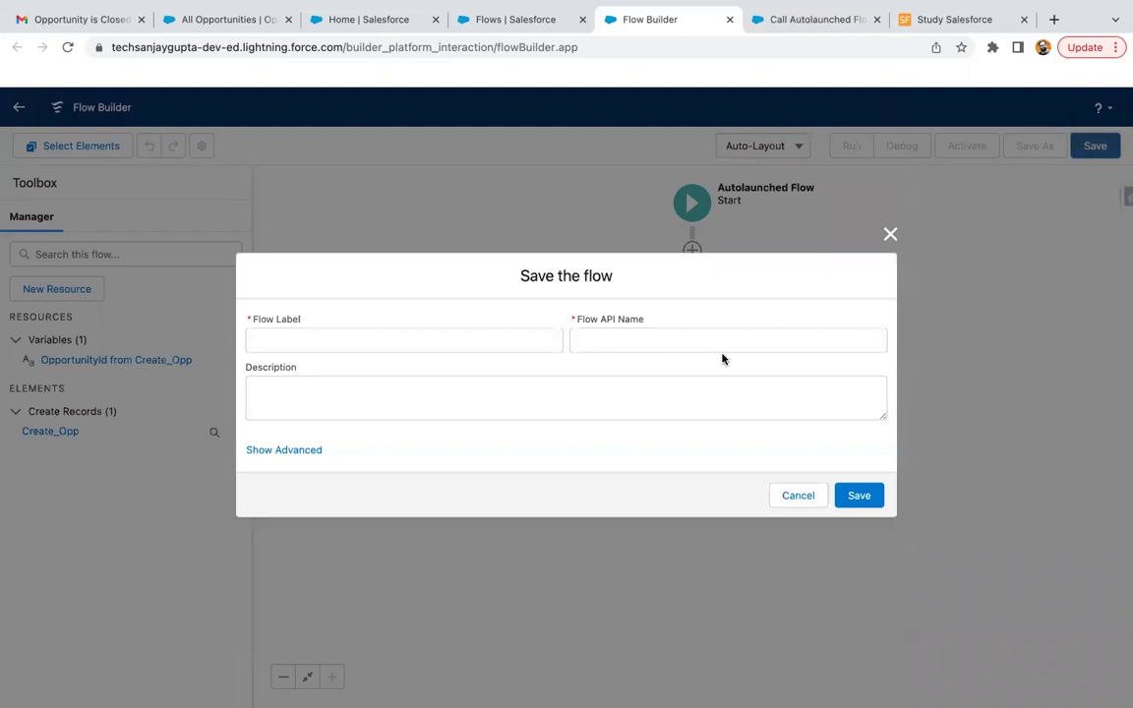
left_click(428, 334)
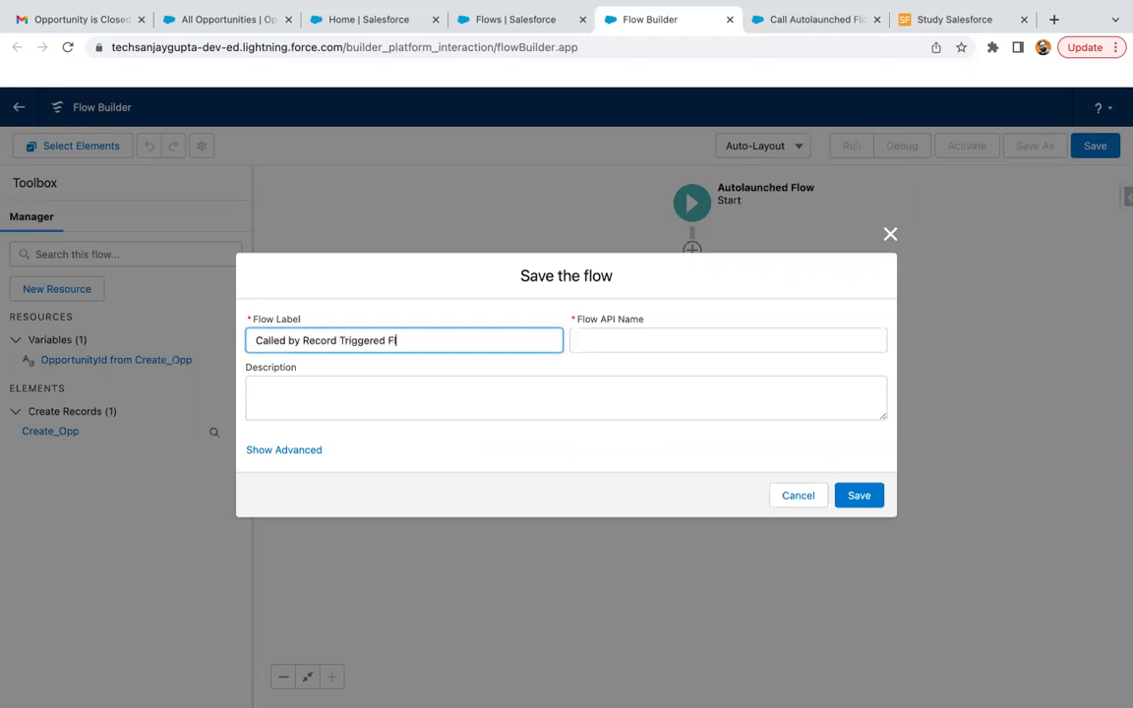
left_click(486, 463)
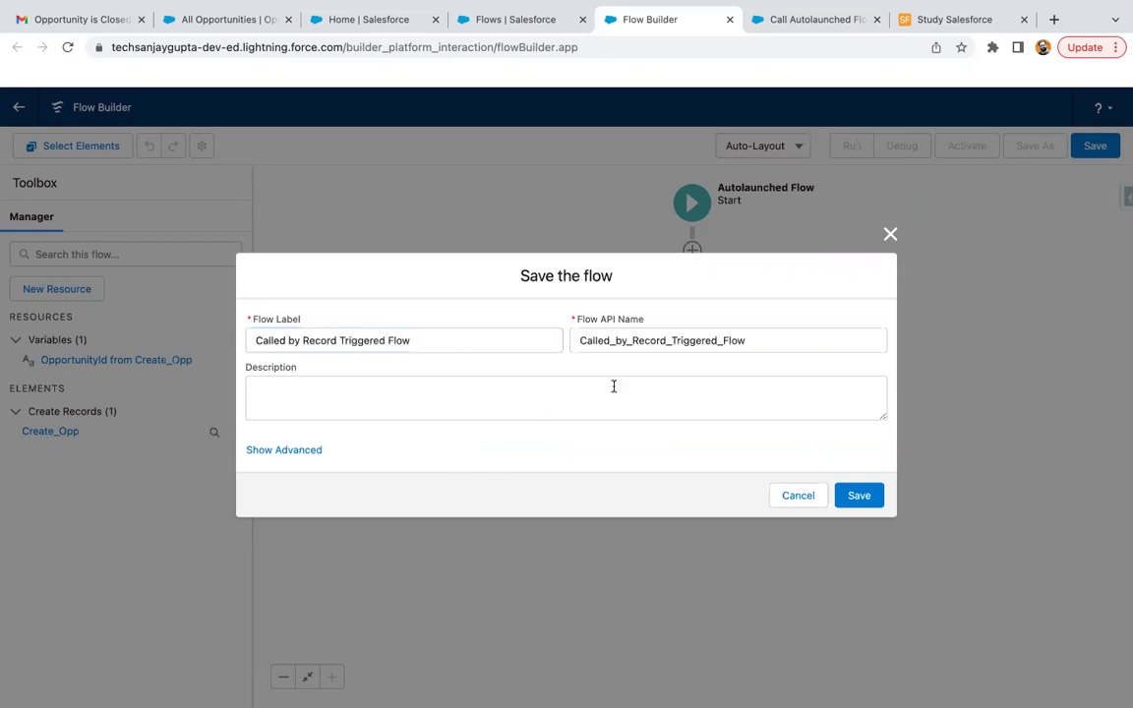
left_click(857, 496)
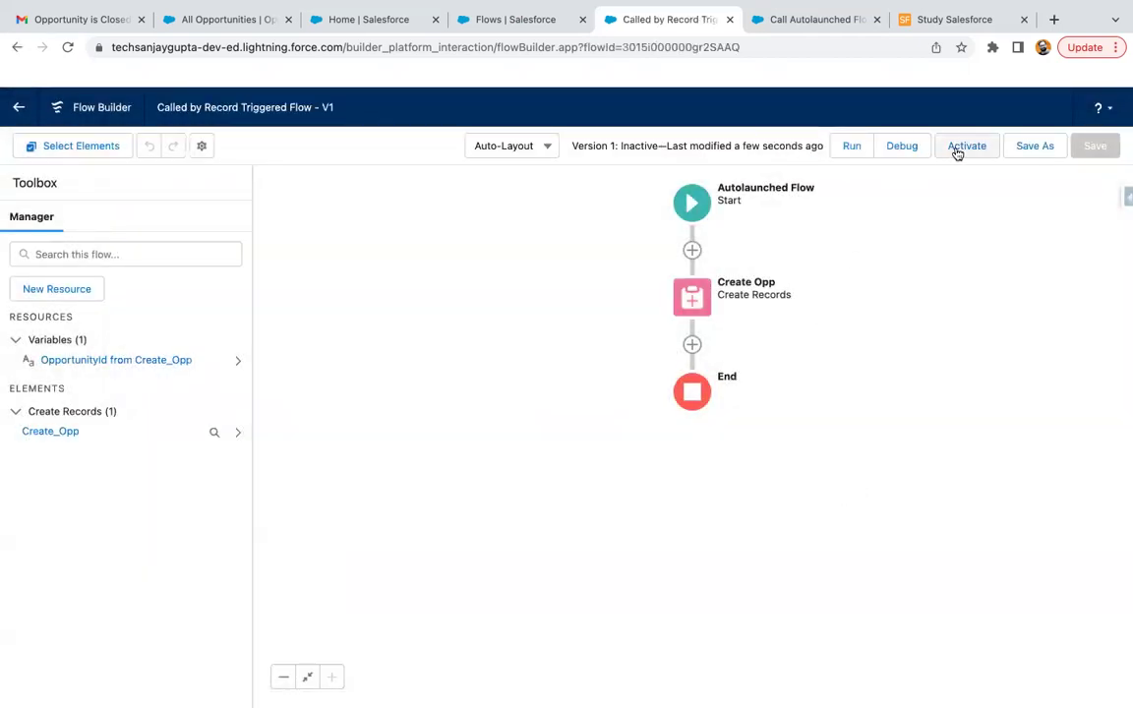
left_click(959, 150)
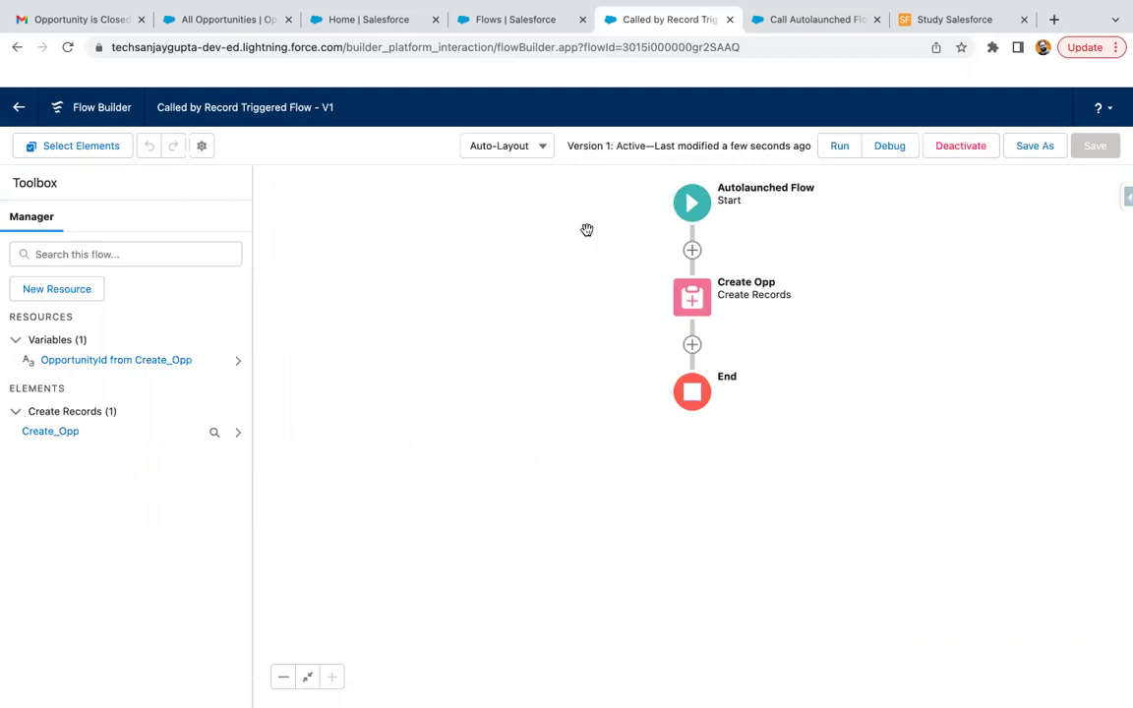
- In the Account flow, start an Action element after Create Contact, then dismiss it
left_click(787, 20)
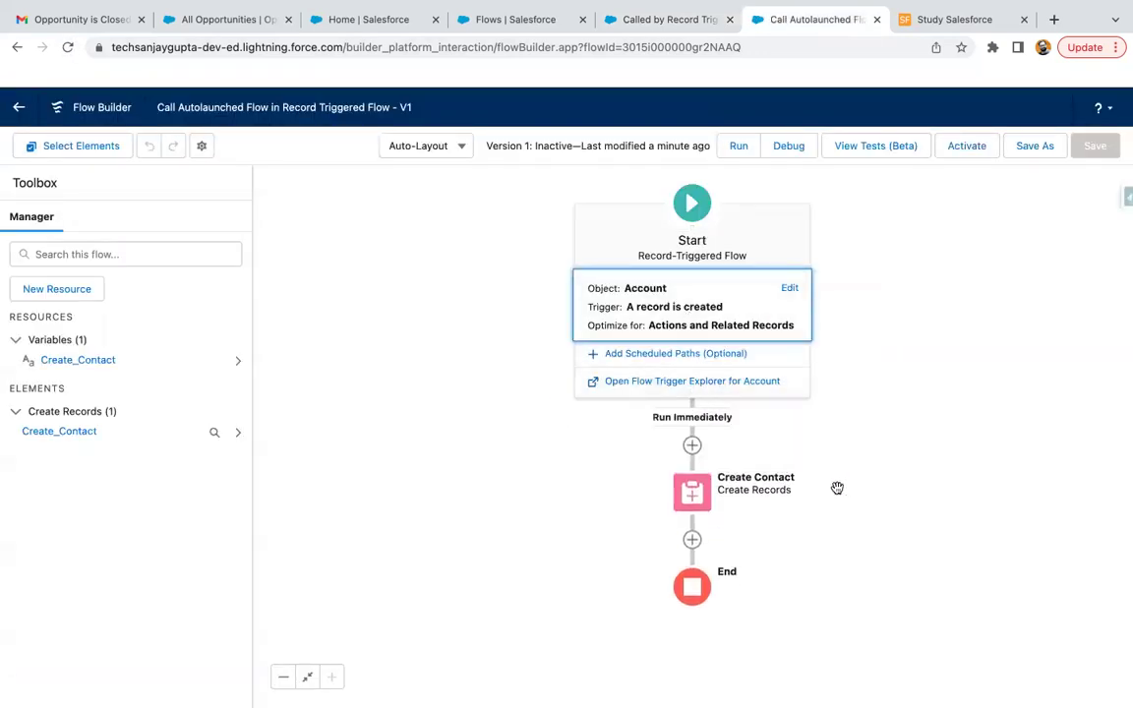
left_click(703, 540)
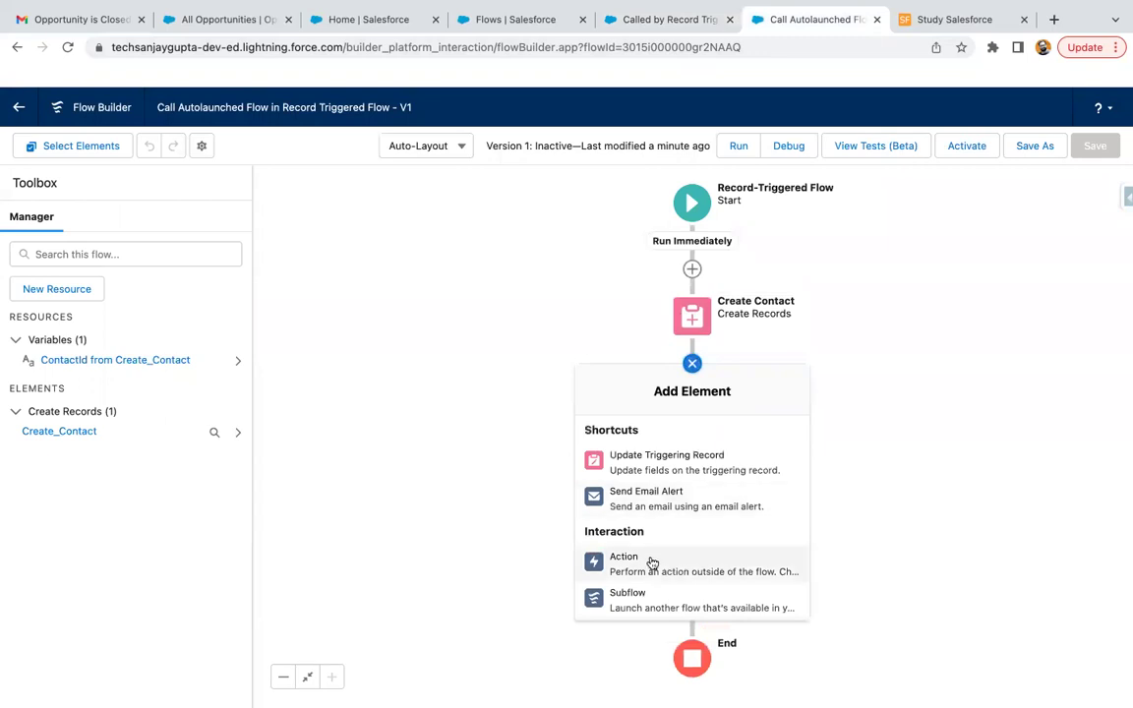
left_click(651, 563)
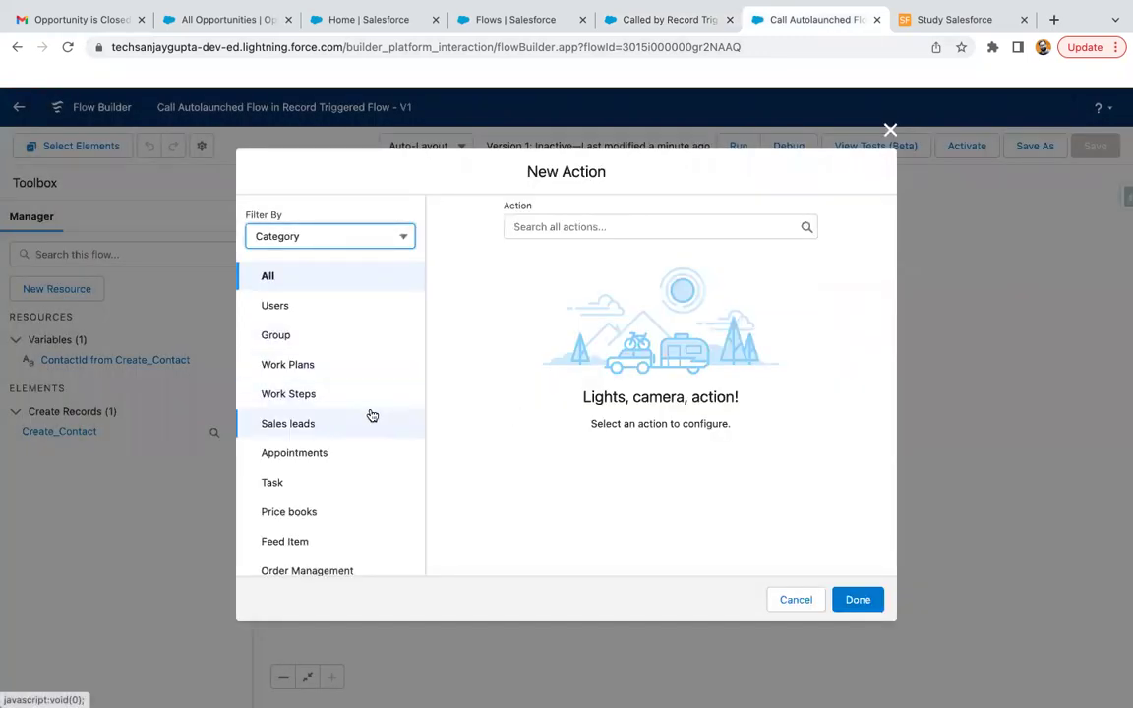
left_click(798, 608)
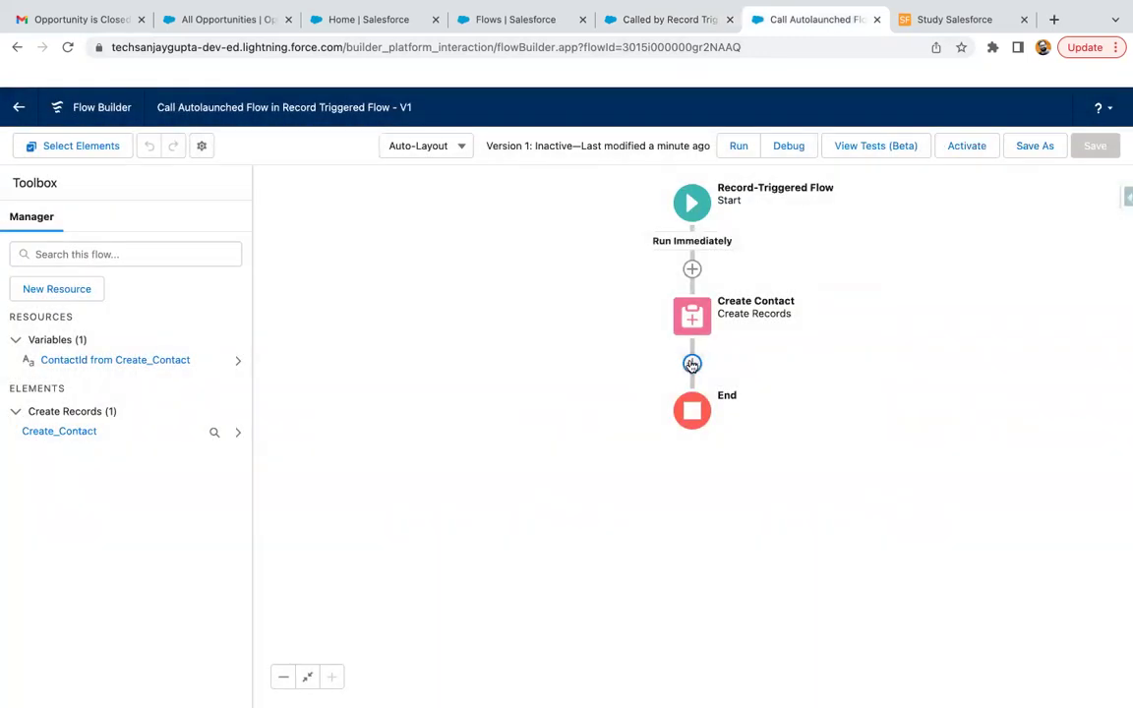
- Add a Subflow labelled Sub Flow that references 'Called by Record Triggered Flow'
left_click(692, 363)
scroll(670, 539, "down", 2)
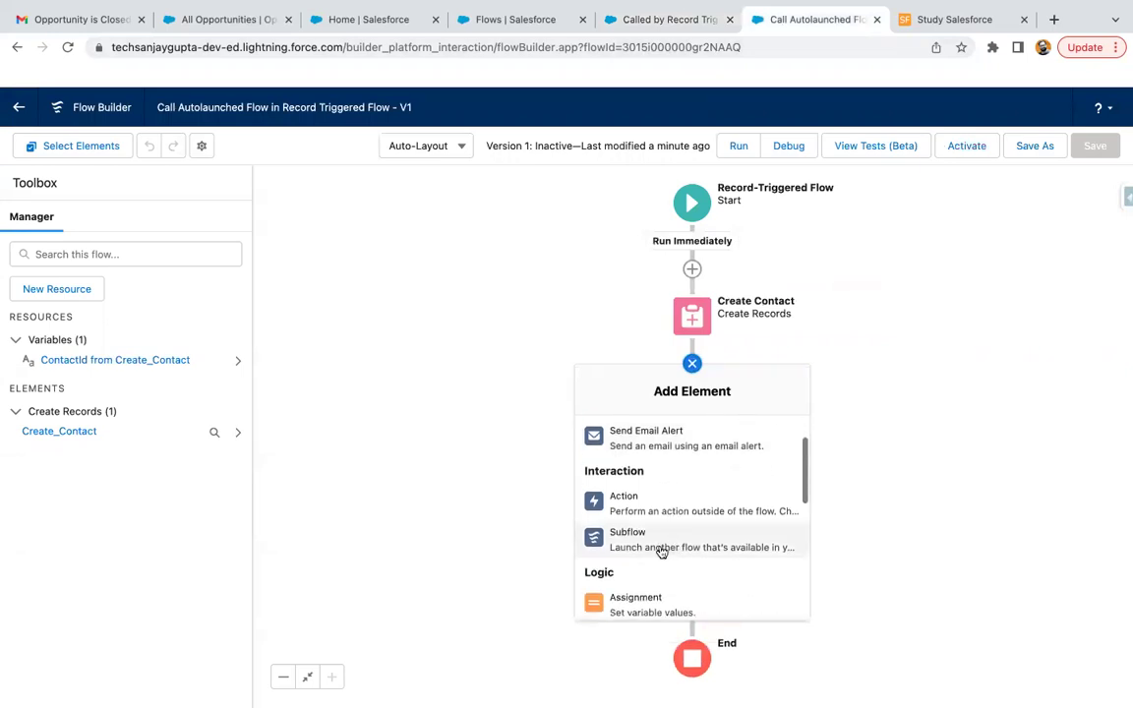
left_click(657, 544)
left_click(469, 292)
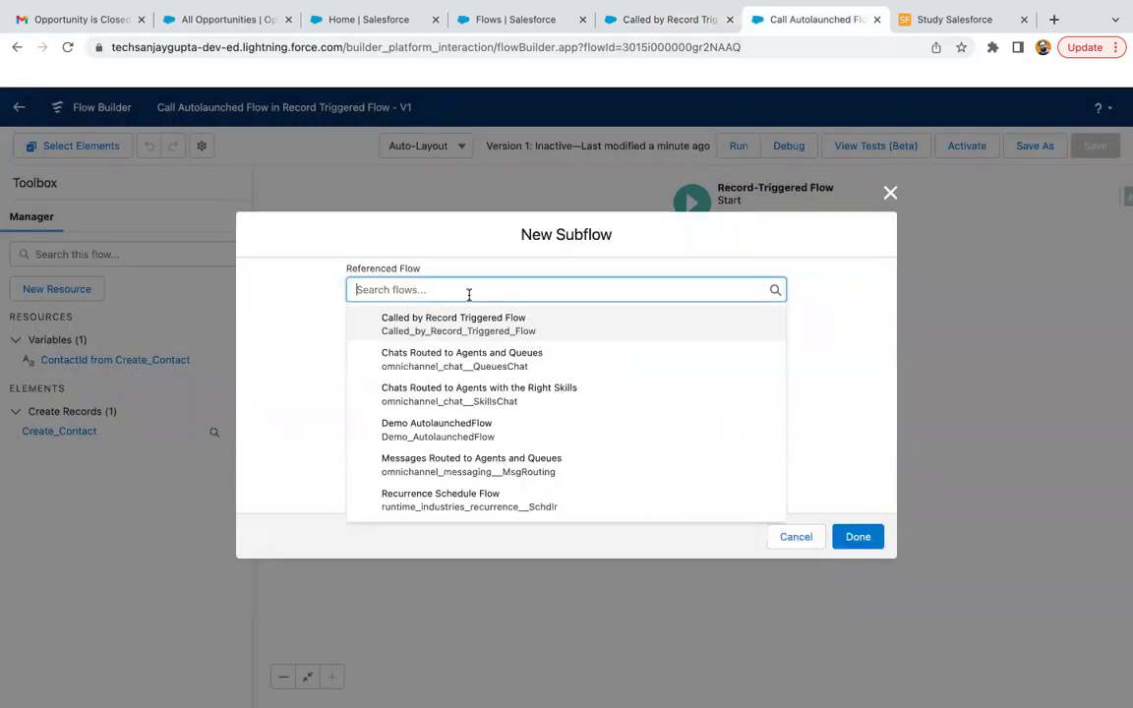
left_click(468, 321)
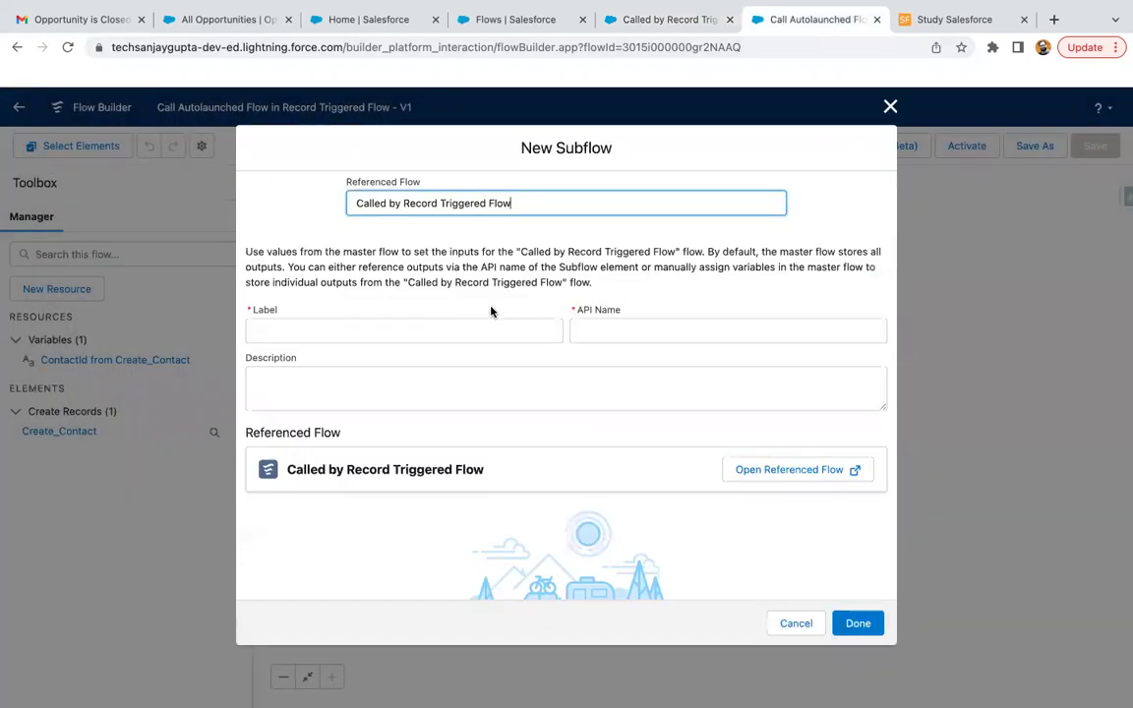
left_click(412, 332)
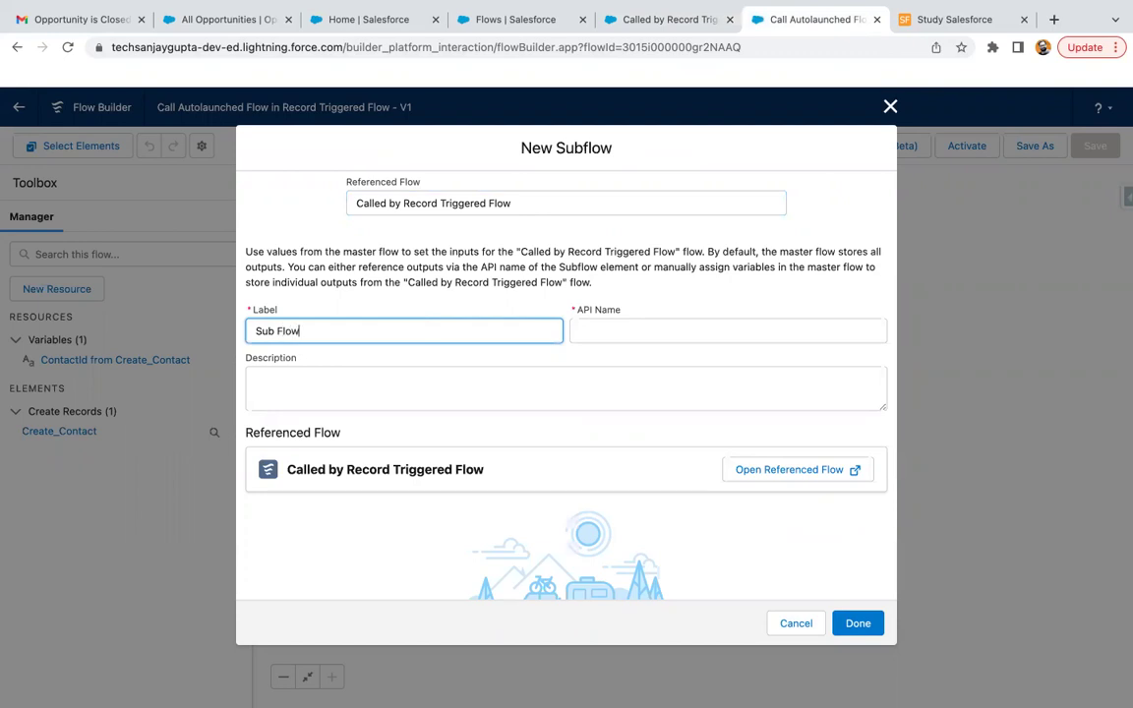
left_click(521, 479)
scroll(521, 479, "down", 2)
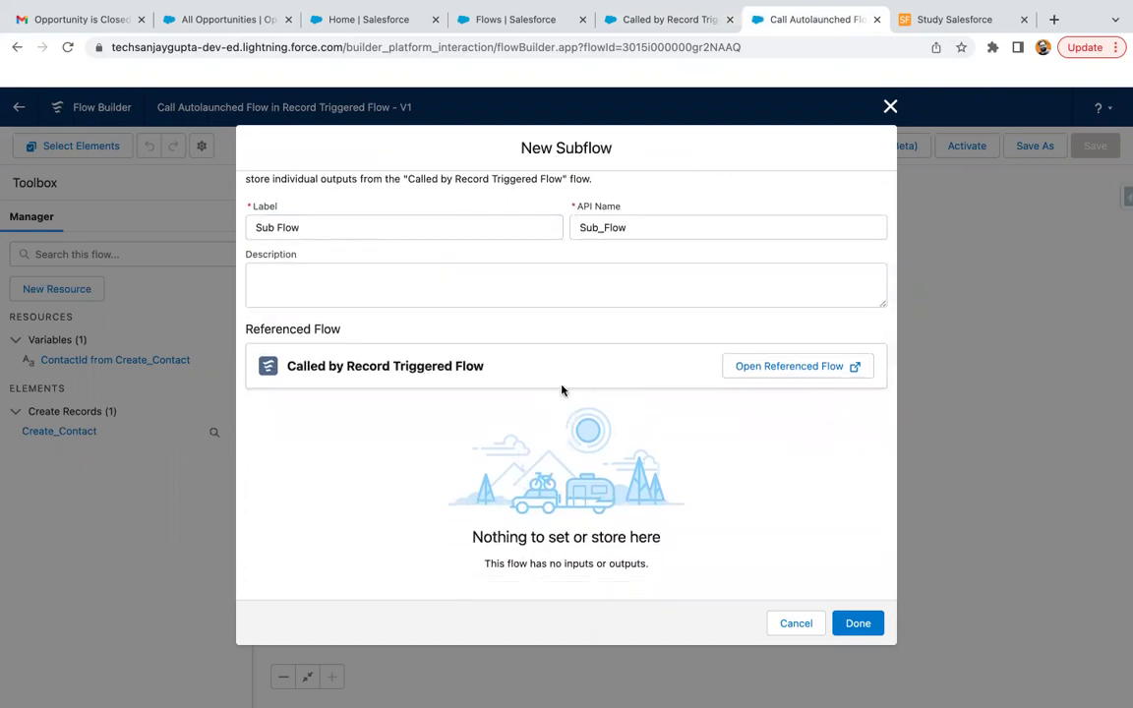
left_click(858, 624)
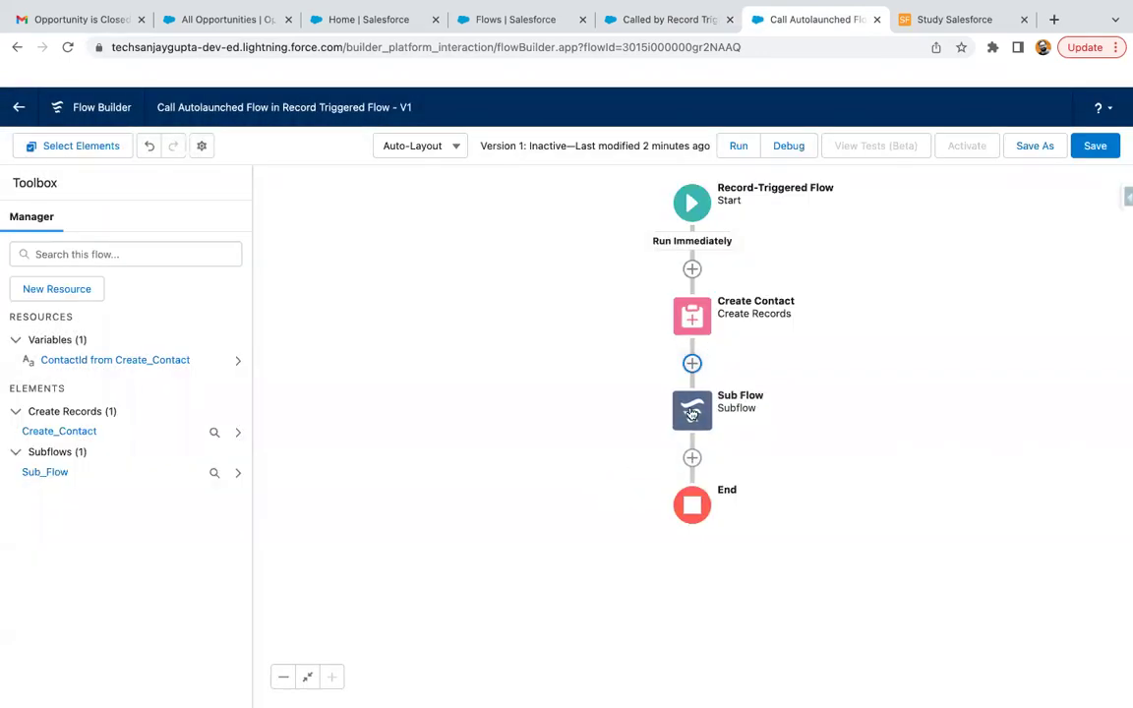
- In the called flow, create a Text variable recordId that is available for input
left_click(657, 20)
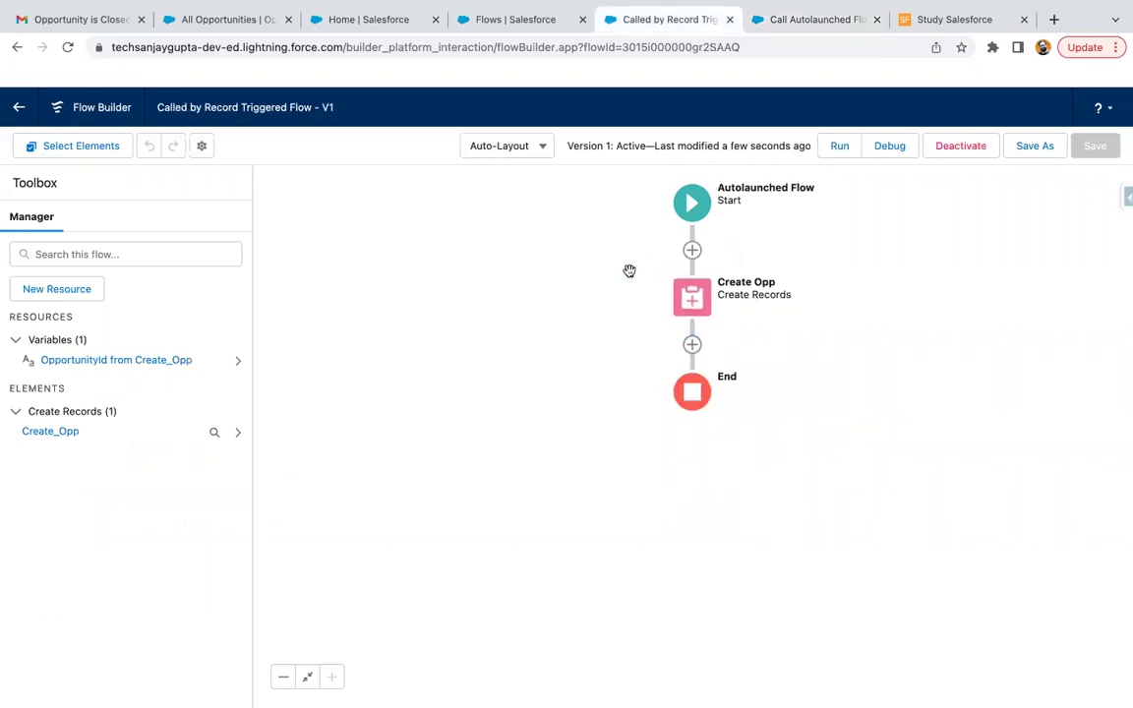
left_click(789, 21)
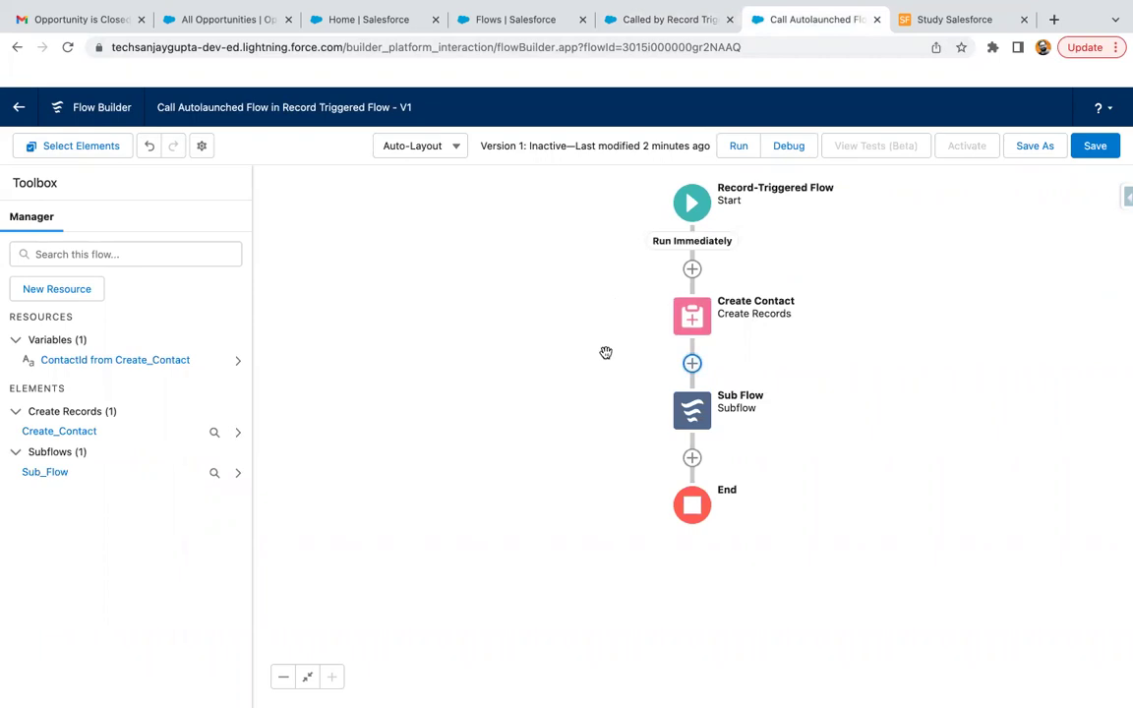
left_click(648, 24)
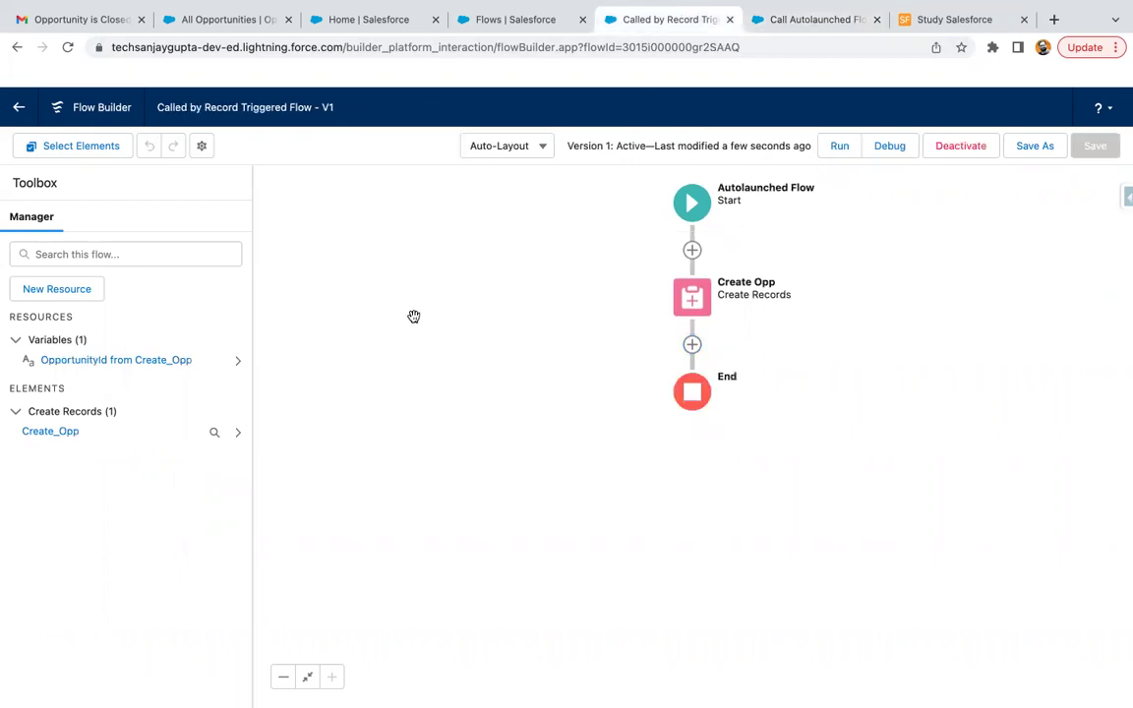
left_click(83, 290)
left_click(246, 333)
left_click(296, 362)
left_click(299, 364)
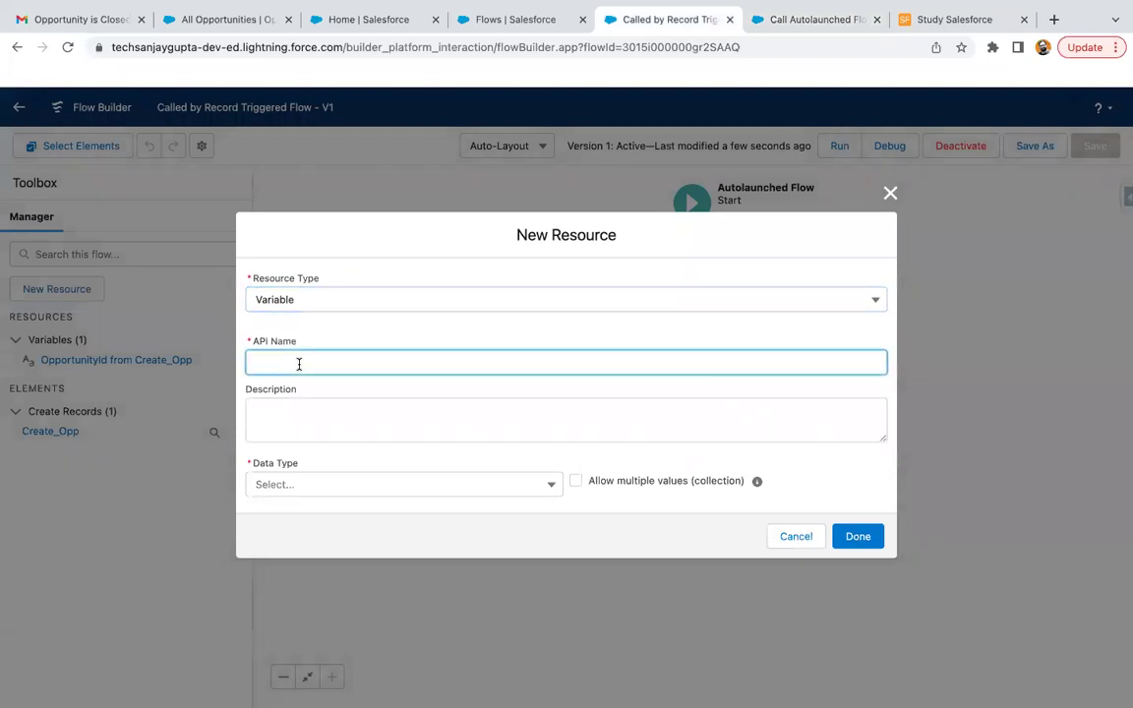
type("recordId")
left_click(316, 482)
left_click(285, 267)
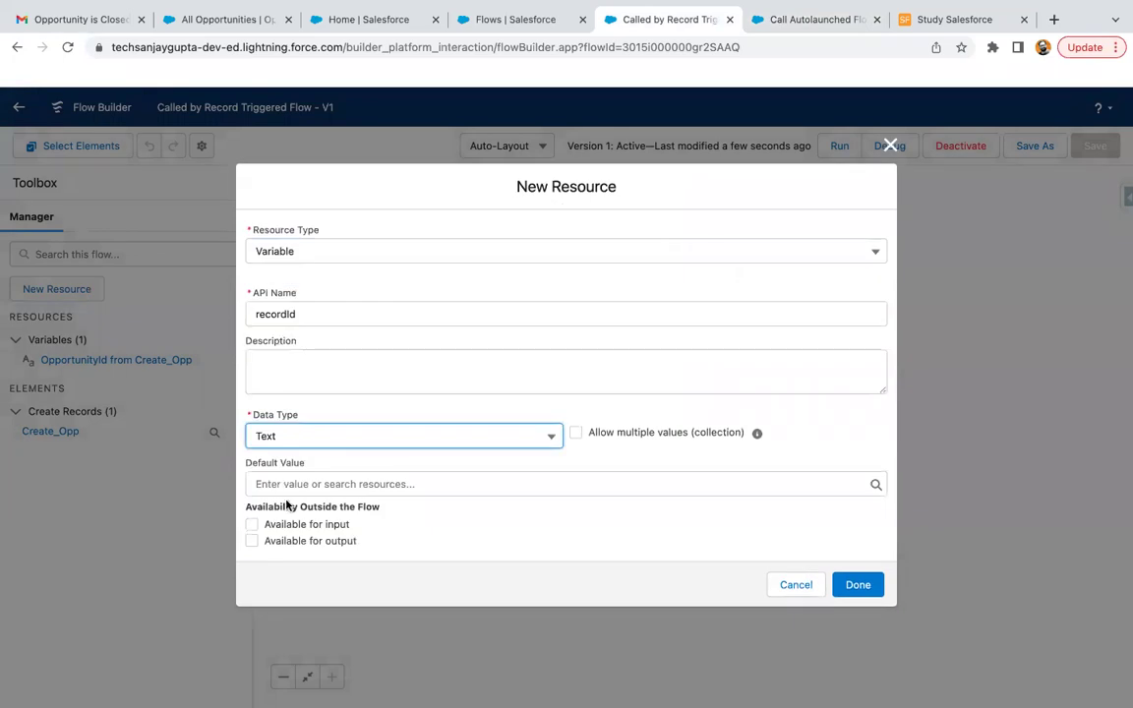
left_click(252, 525)
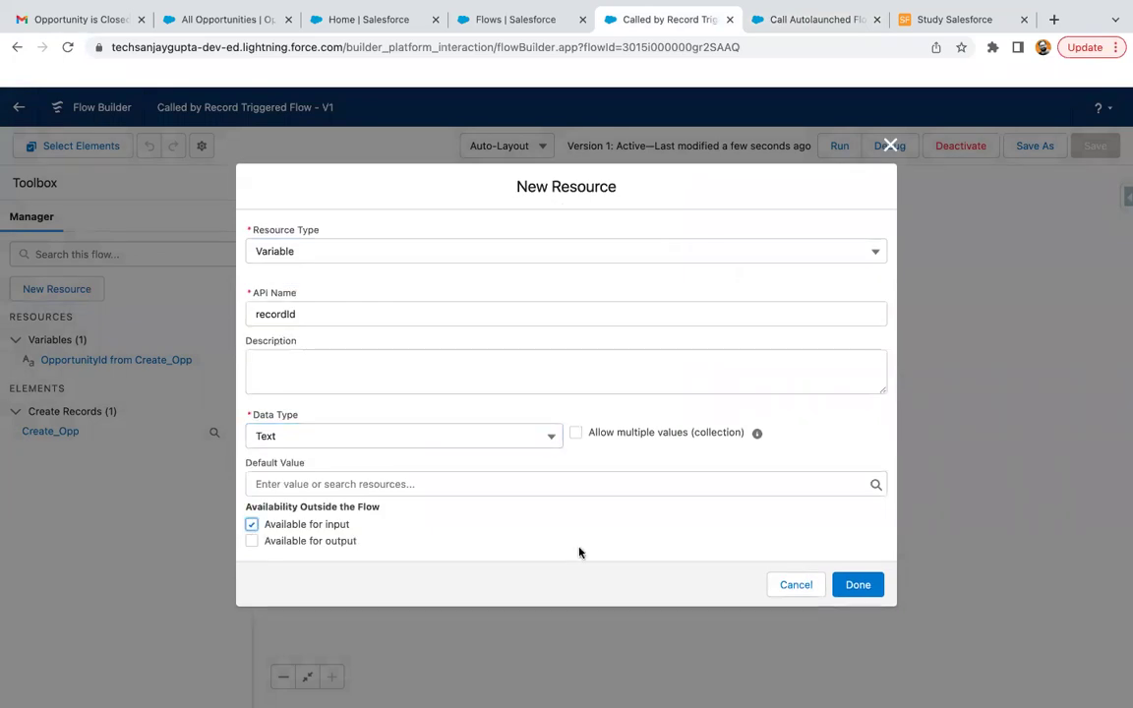
left_click(858, 584)
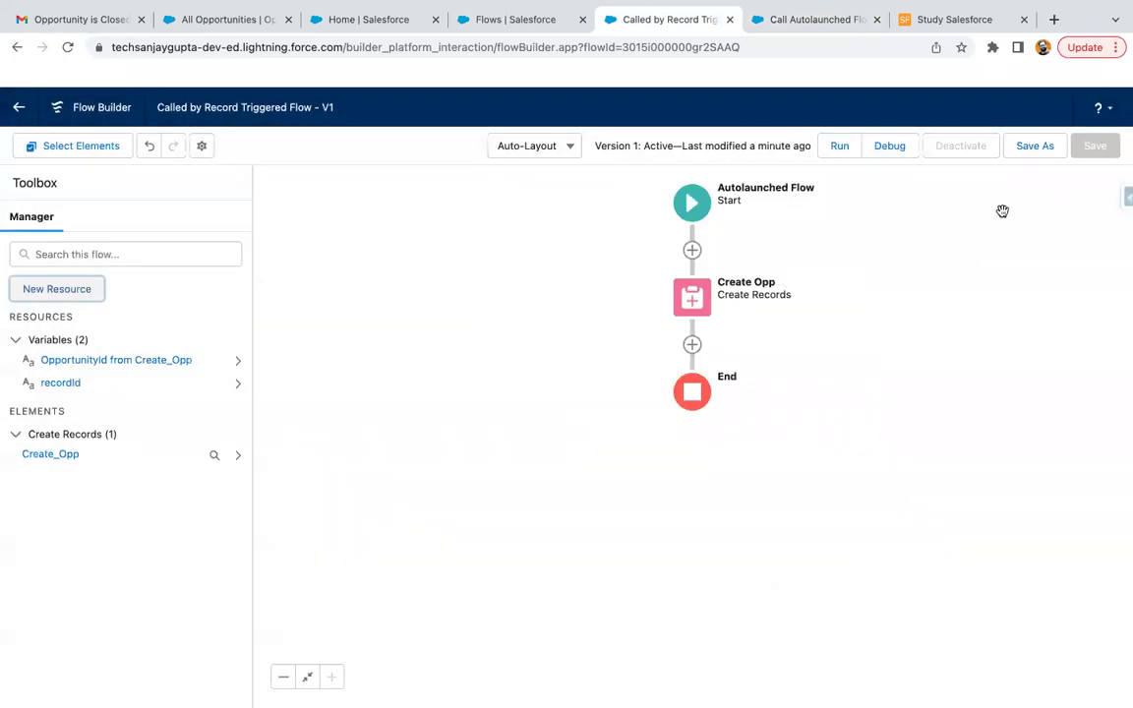
- Save the called flow as a new version and activate Version 2
left_click(1035, 148)
left_click(857, 514)
left_click(959, 149)
- Reload the parent record-triggered flow's page in its tab
left_click(793, 19)
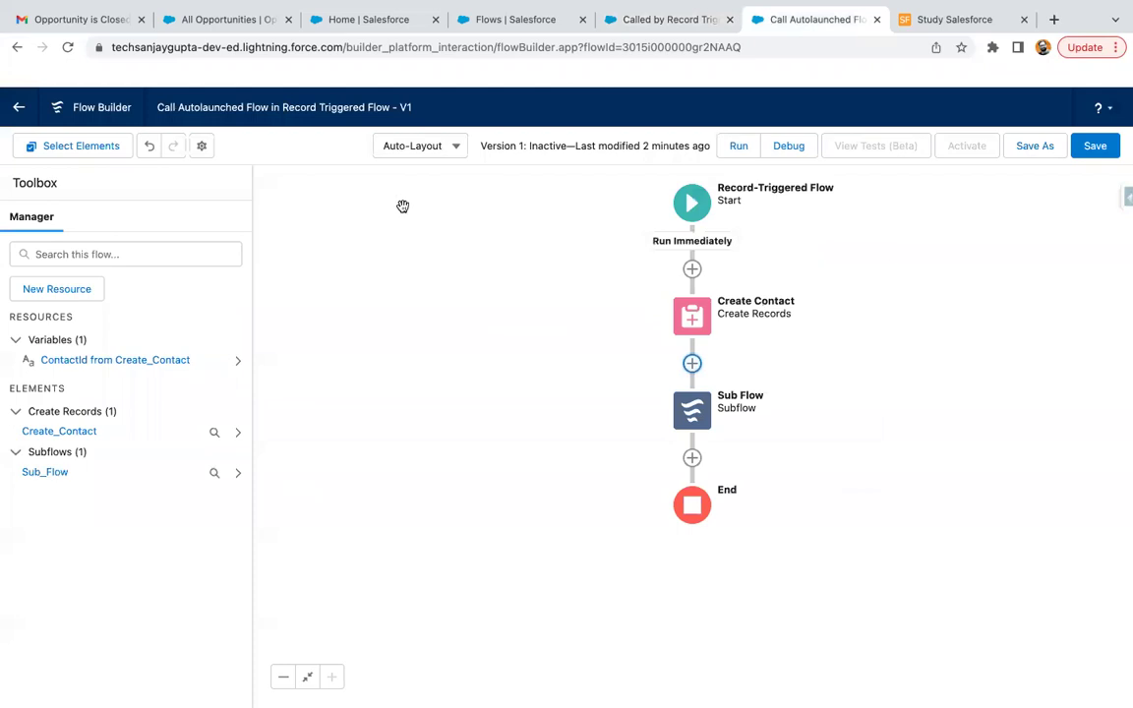
left_click(65, 46)
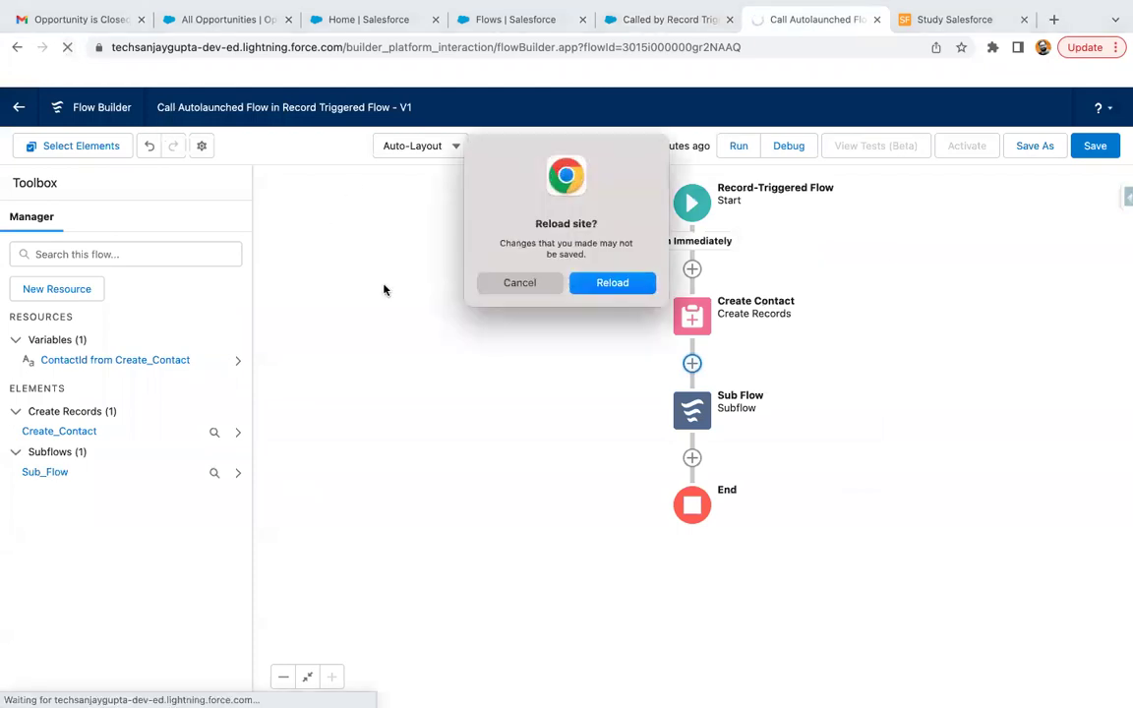
left_click(614, 283)
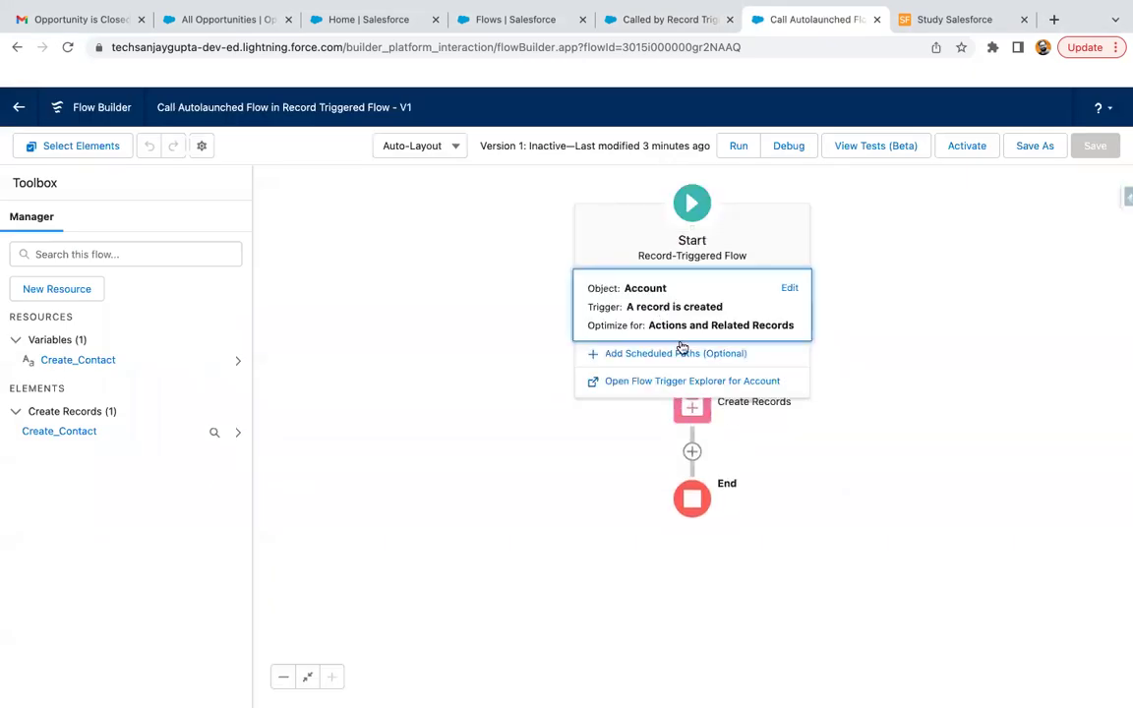
- Add a Subflow element after Create Contact referencing Called by Record Triggered Flow
left_click(693, 540)
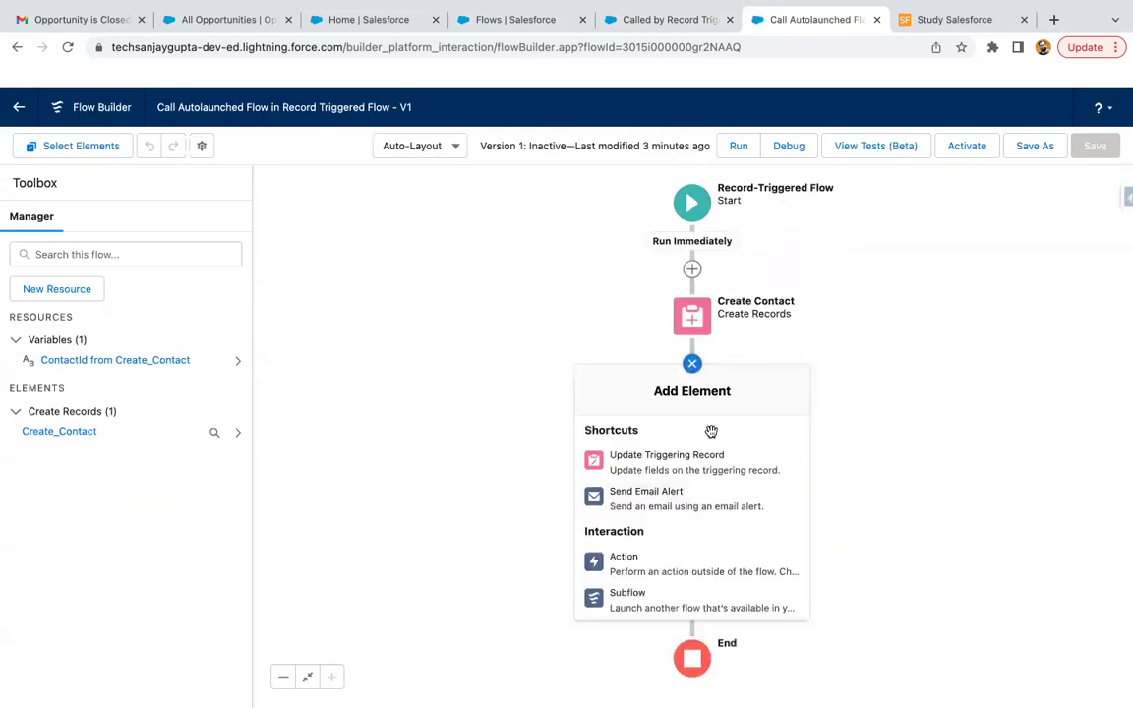
scroll(673, 523, "down", 3)
left_click(639, 499)
left_click(421, 289)
left_click(430, 327)
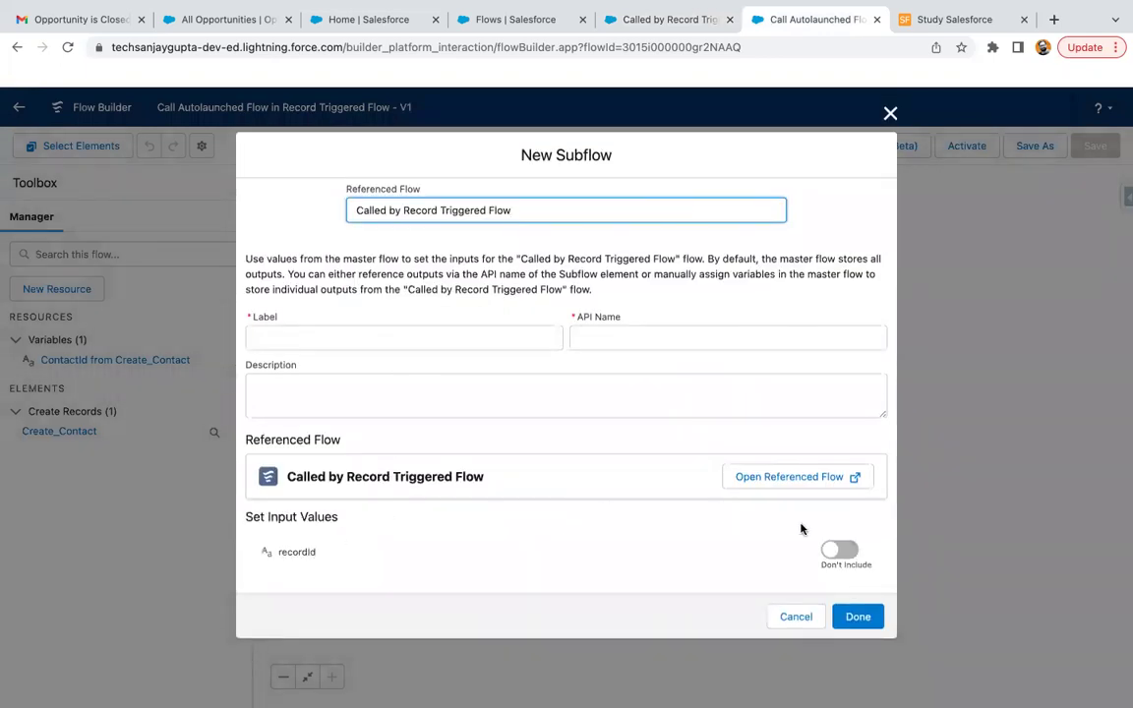
- Label the subflow 'Sub Flow' and pass {!$Record.Id} into its recordId input
left_click(839, 549)
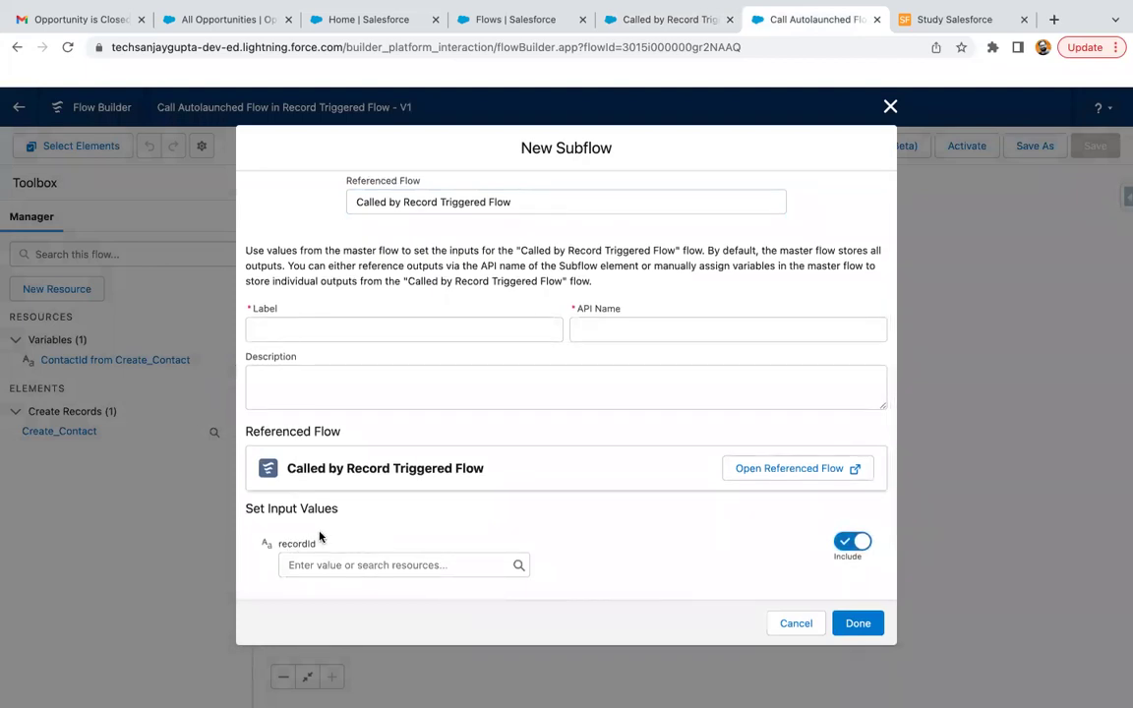
left_click(331, 330)
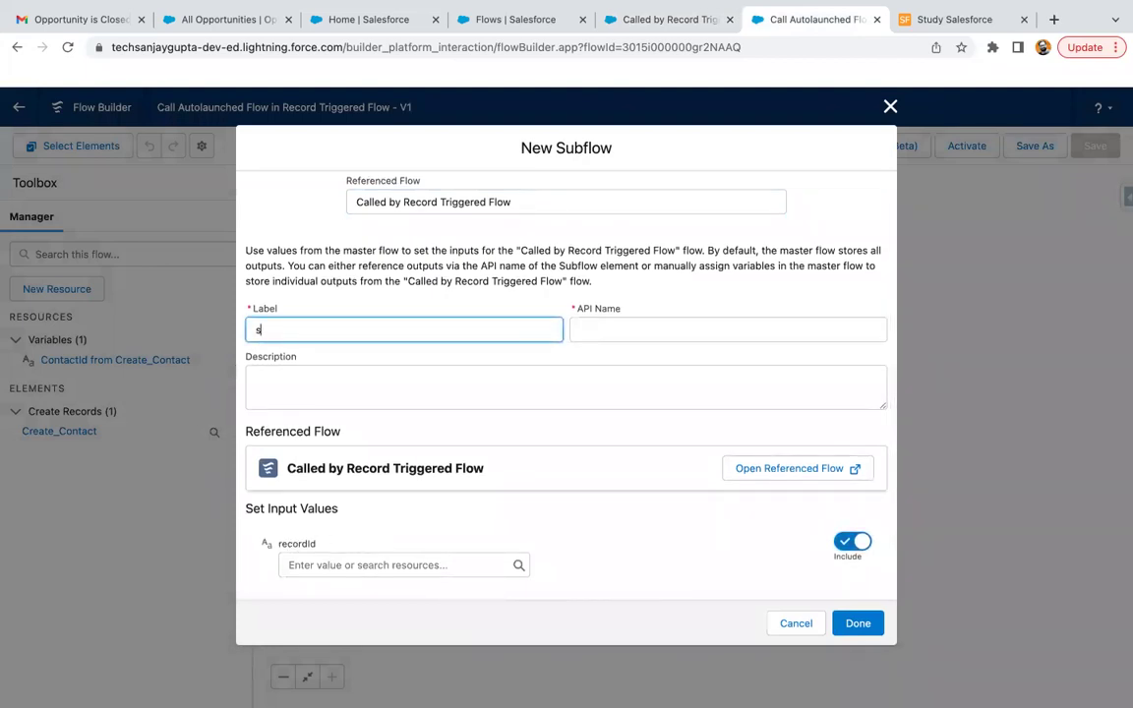
type("Sub Flow")
left_click(612, 395)
left_click(551, 486)
left_click(371, 565)
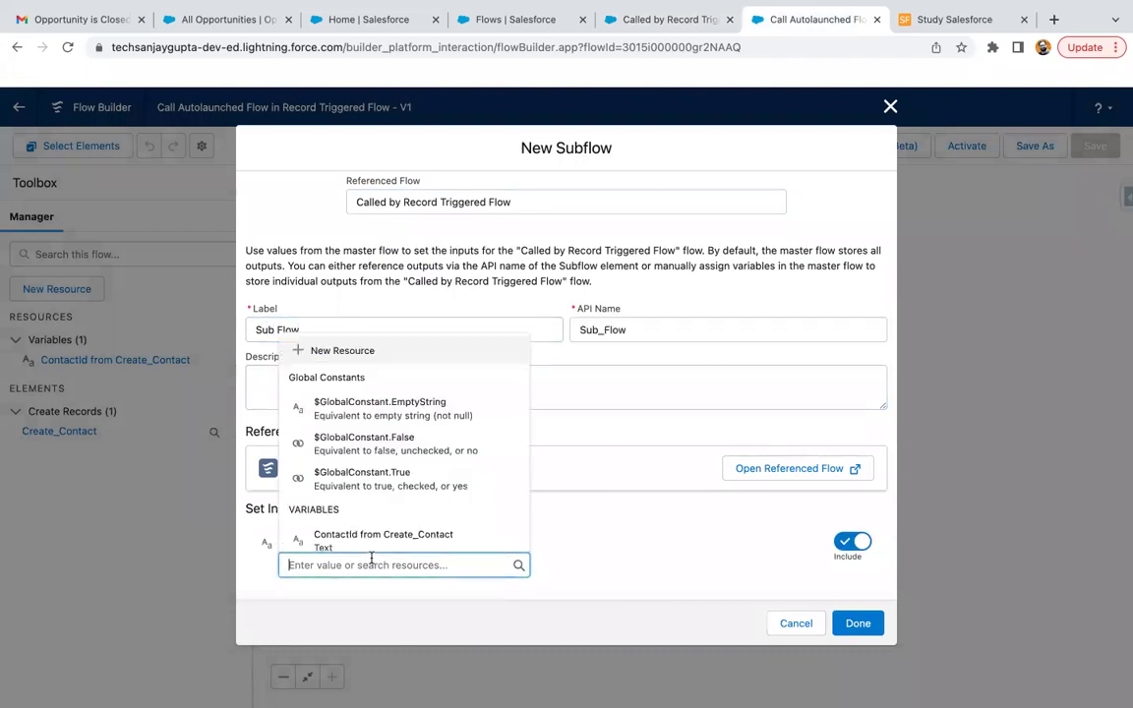
type("reco")
left_click(356, 534)
type("id")
scroll(375, 499, "down", 1)
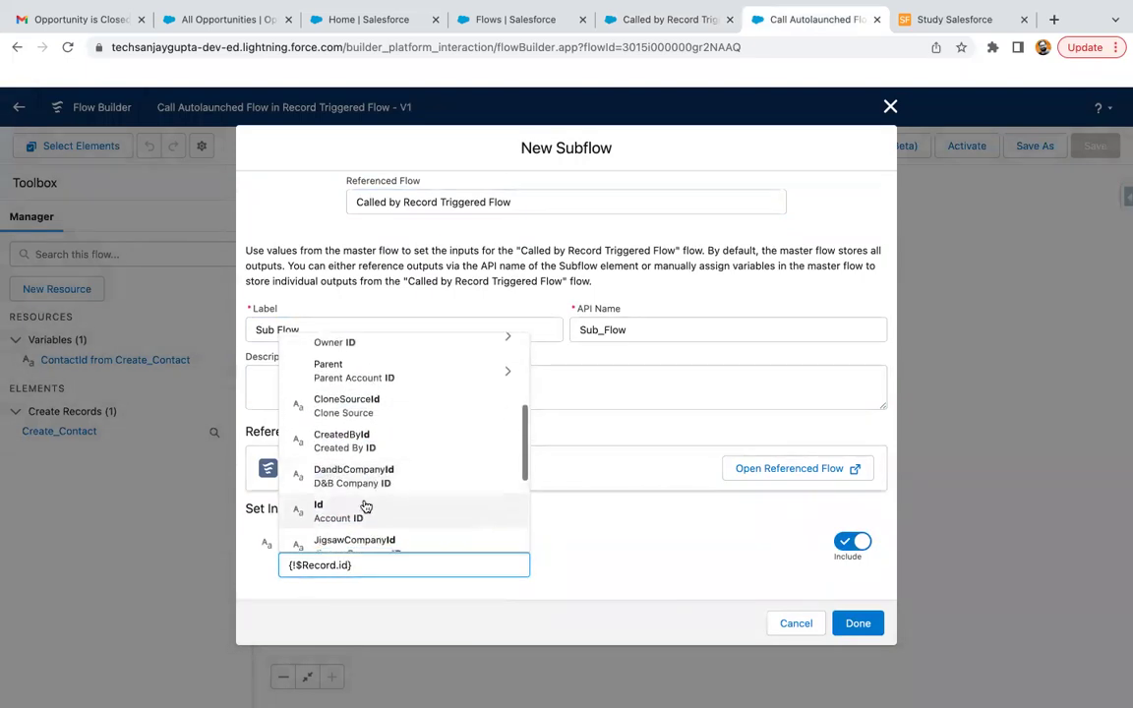
left_click(366, 507)
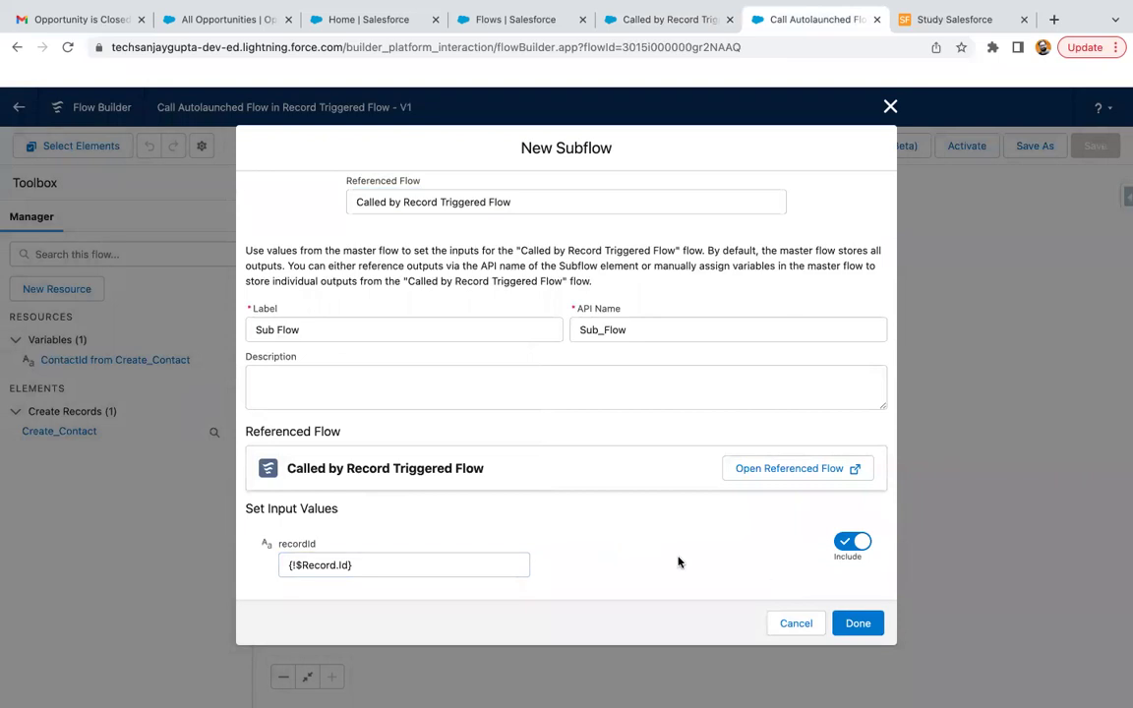
left_click(838, 623)
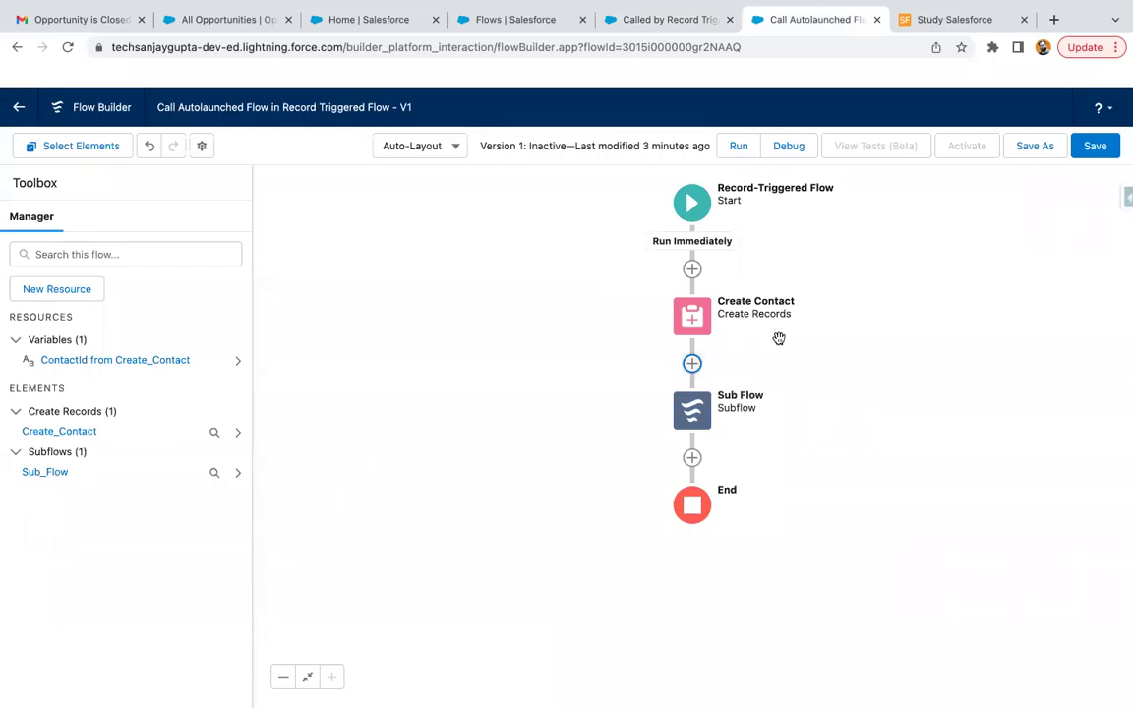
- Inspect the called flow's recordId variable settings without changing them
left_click(657, 20)
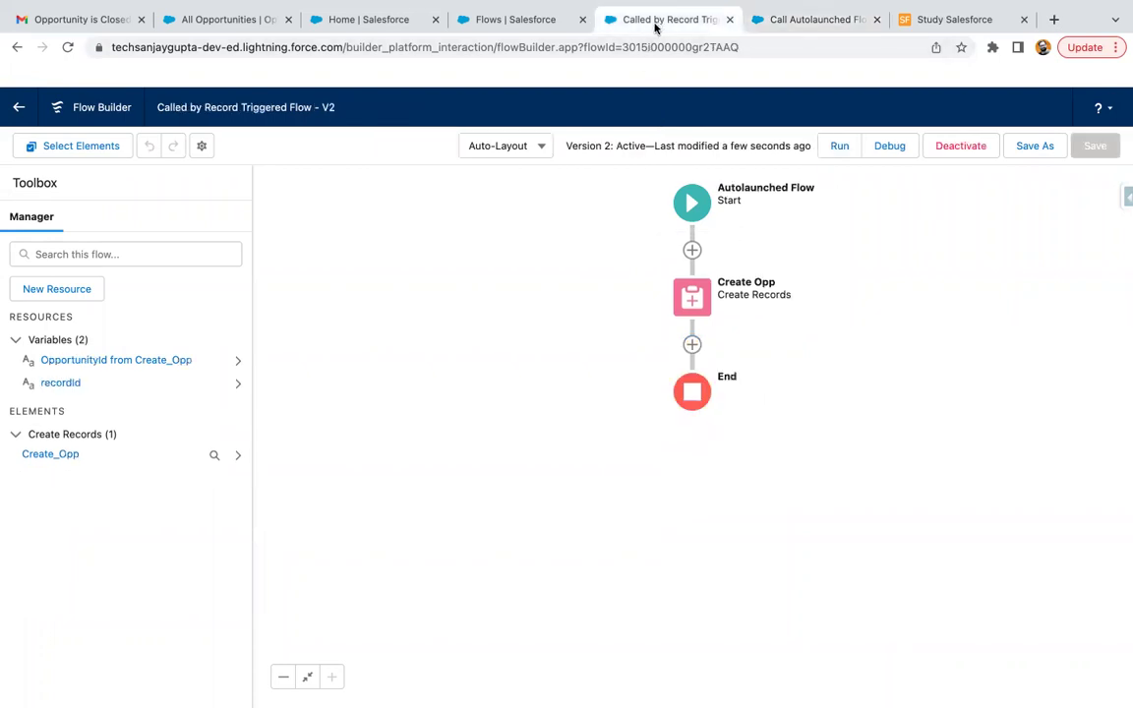
left_click(63, 384)
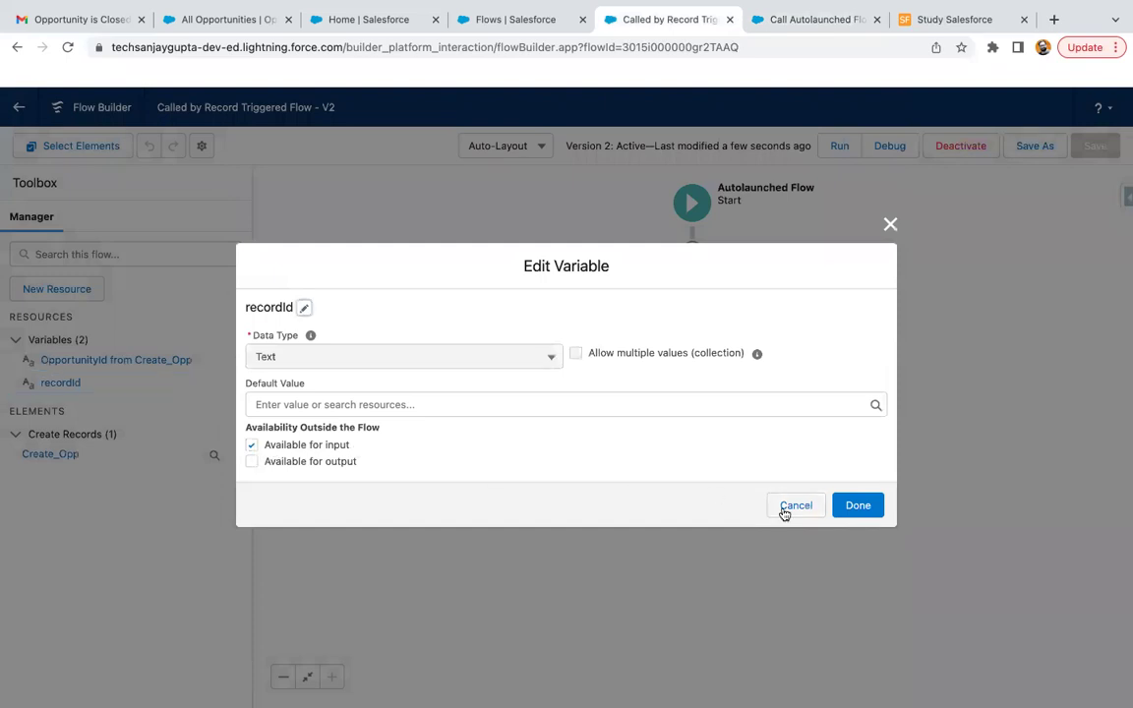
left_click(792, 507)
- Add an AccountId field to Create Opp, set from the recordId variable
double_click(692, 296)
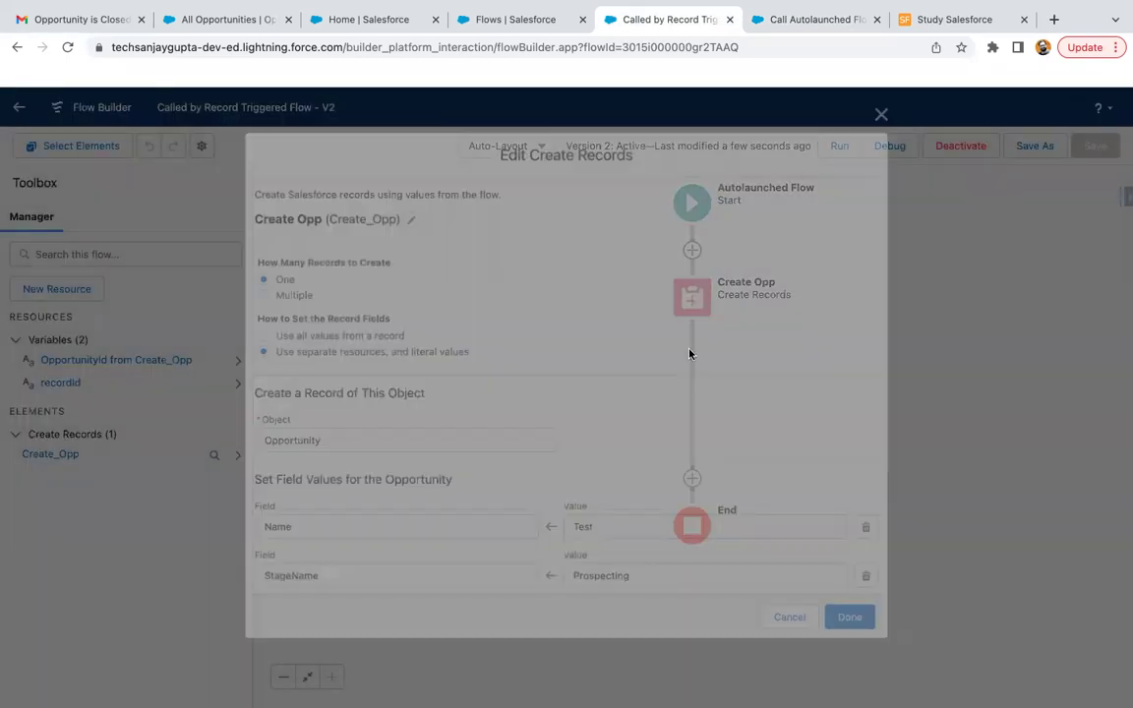
scroll(450, 513, "down", 2)
left_click(324, 549)
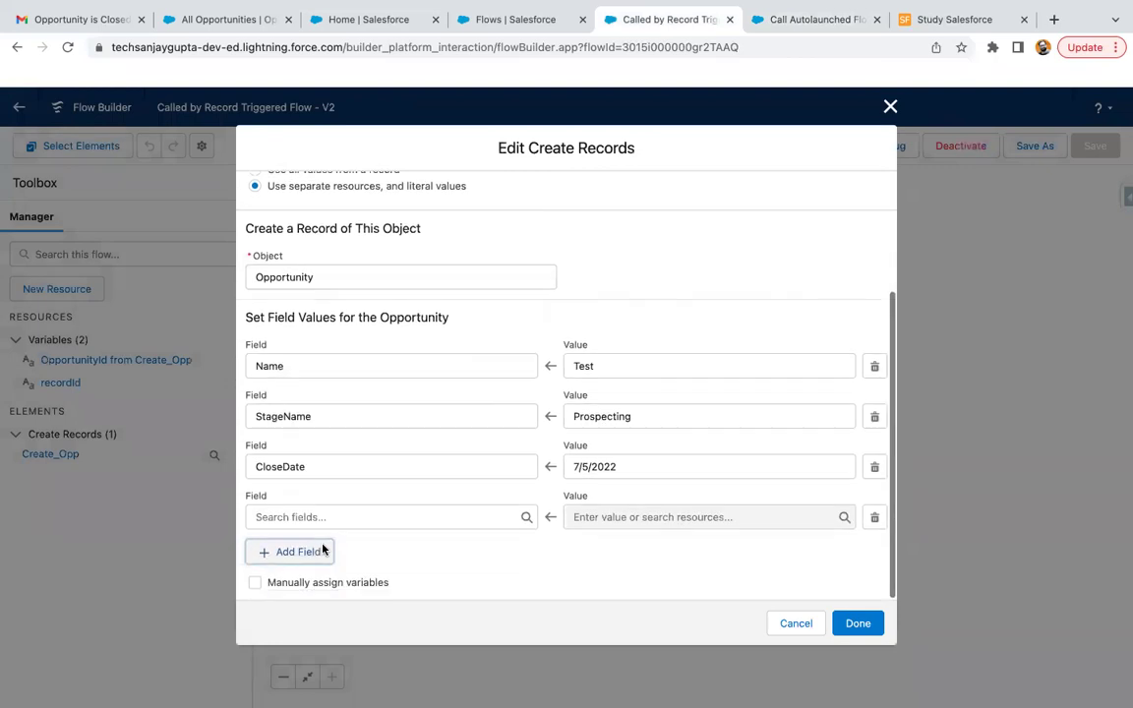
type("acc")
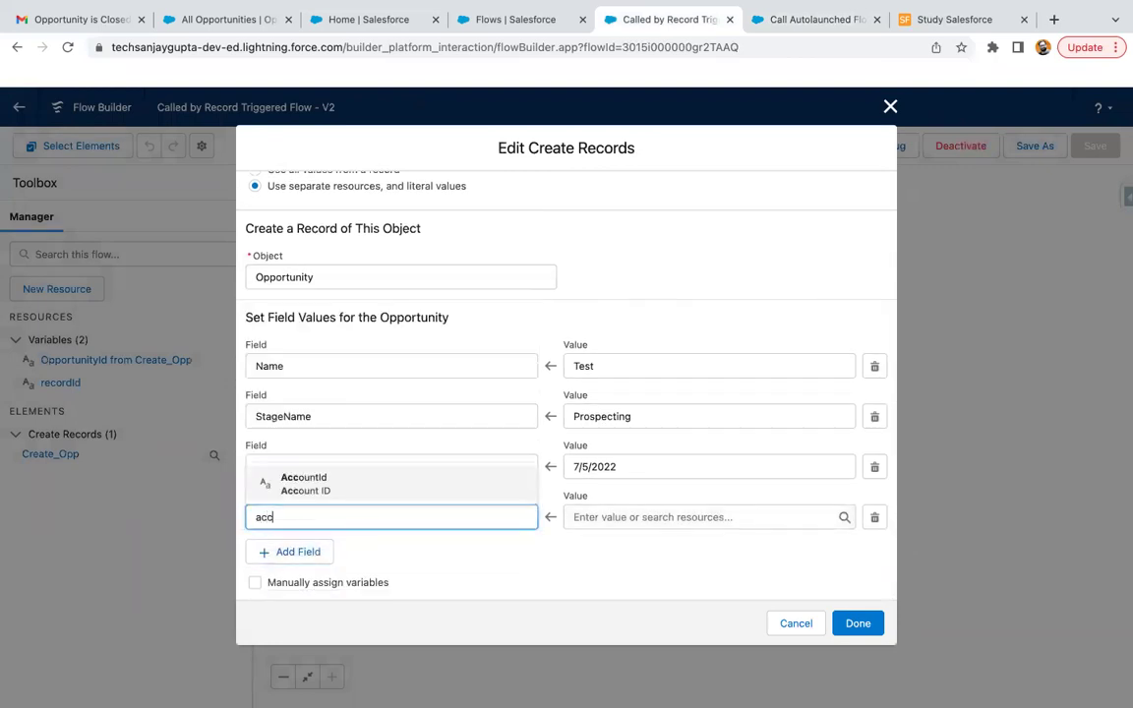
left_click(339, 480)
left_click(586, 511)
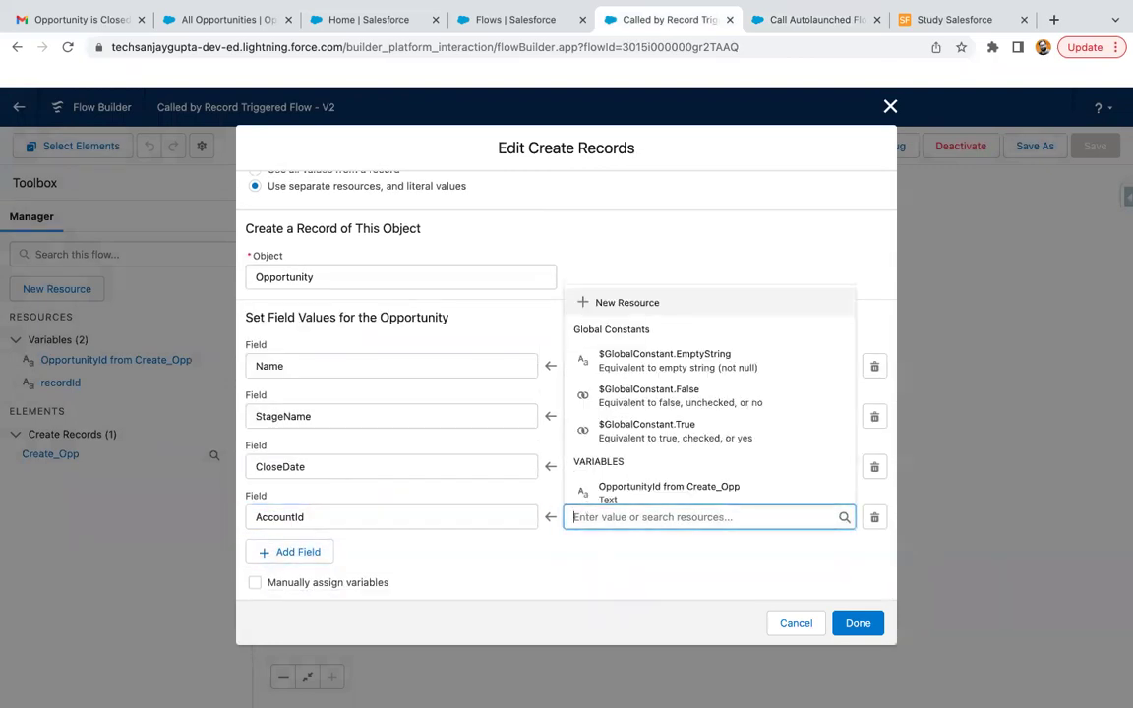
type("reco")
left_click(602, 479)
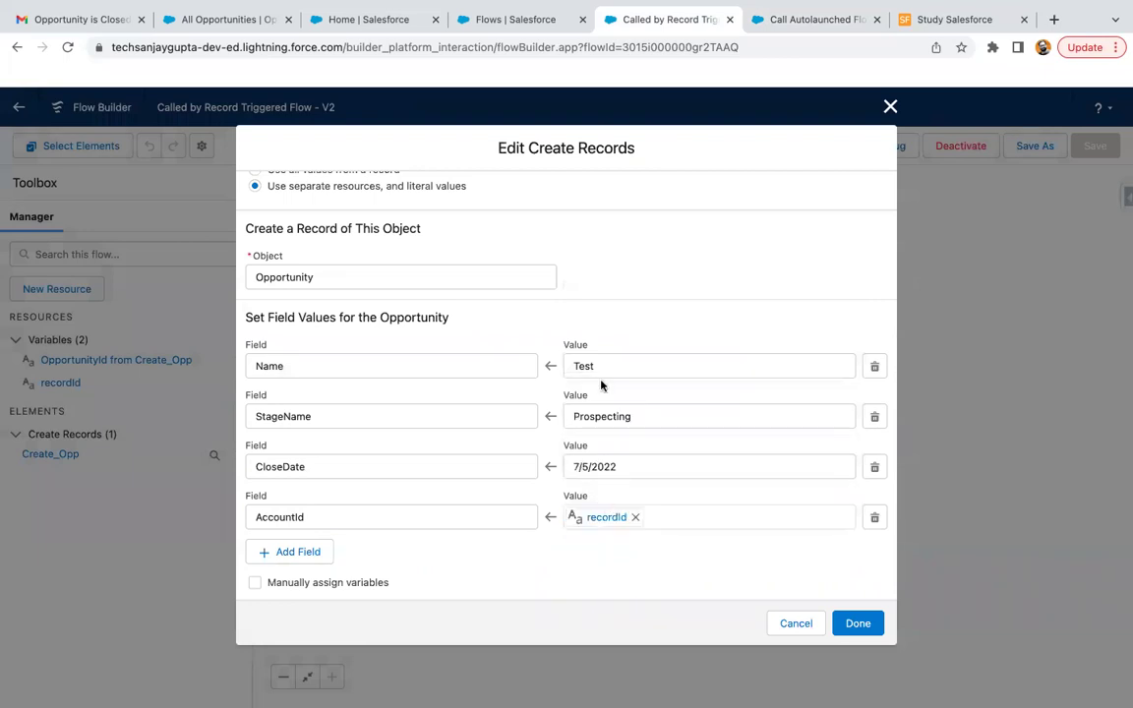
left_click(852, 628)
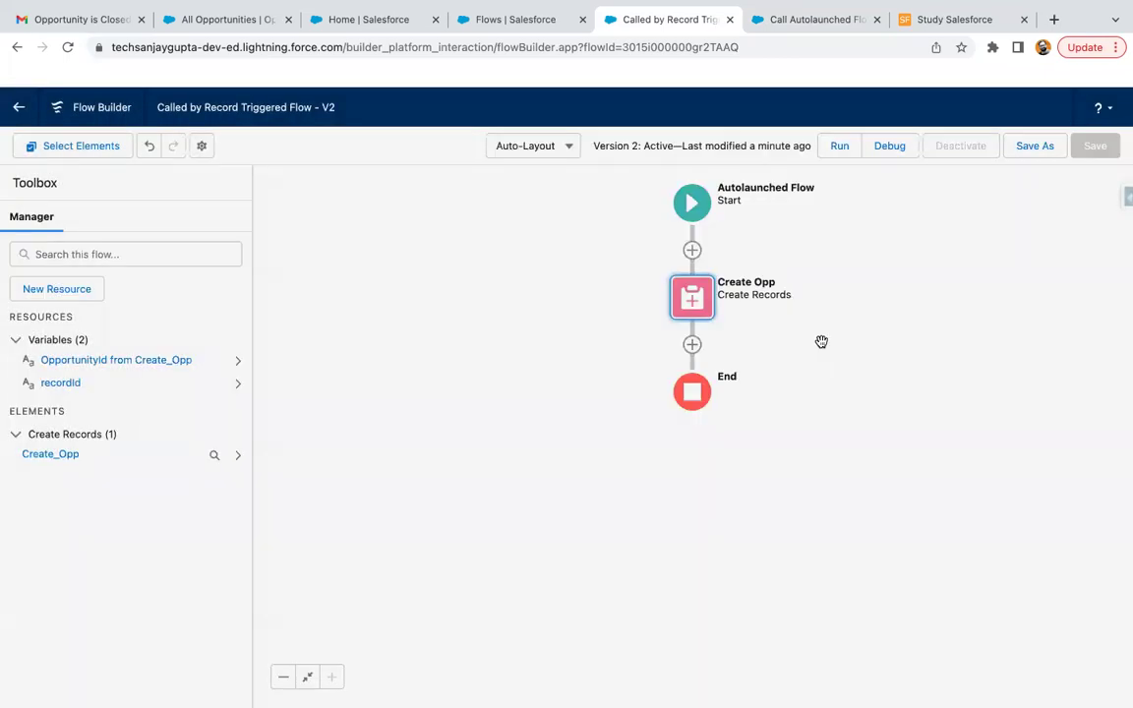
- Save the called flow as a new version, Version 3
left_click_drag(822, 341, 776, 373)
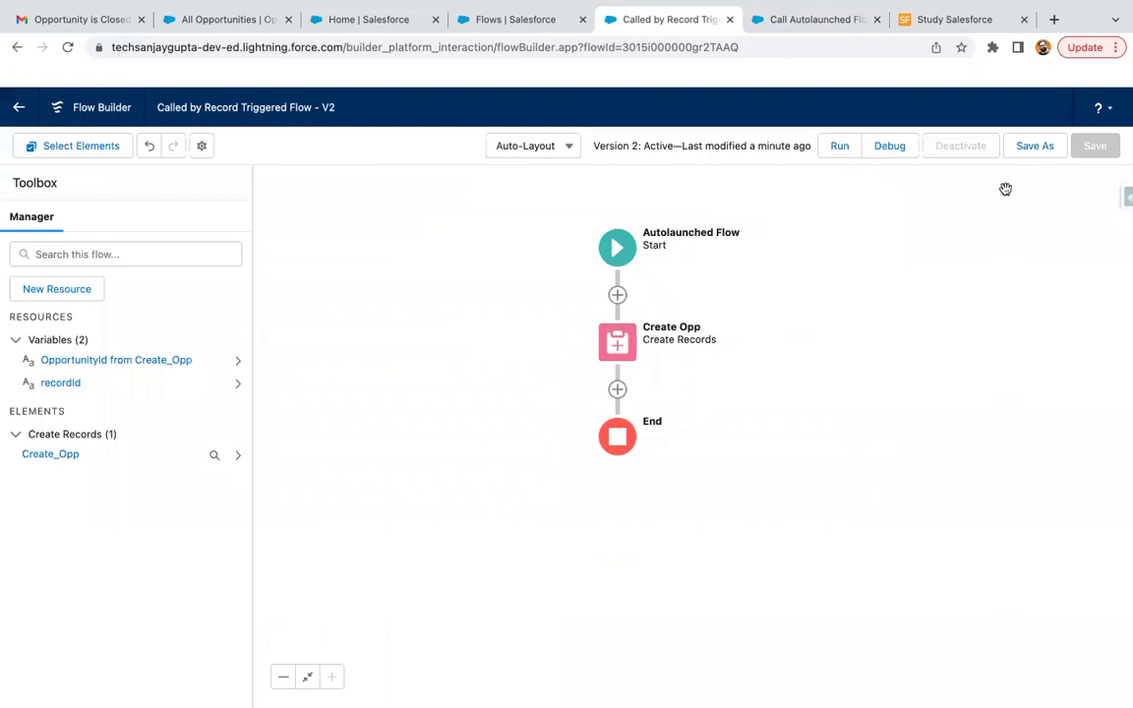
left_click(1038, 146)
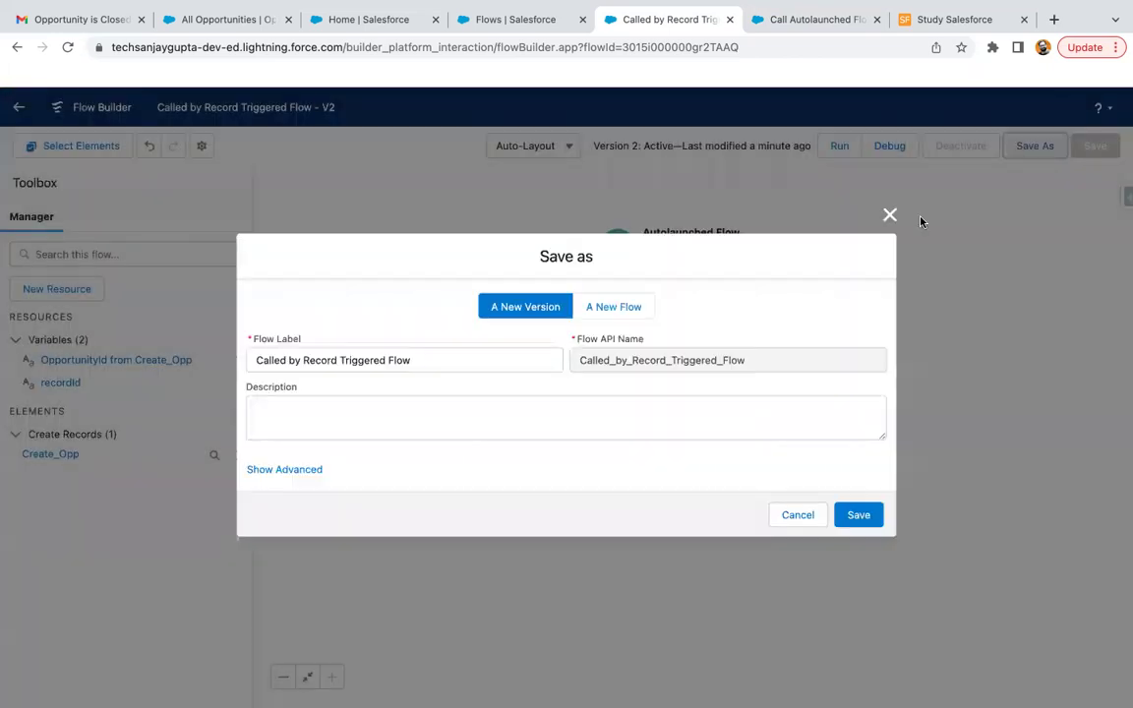
left_click(849, 514)
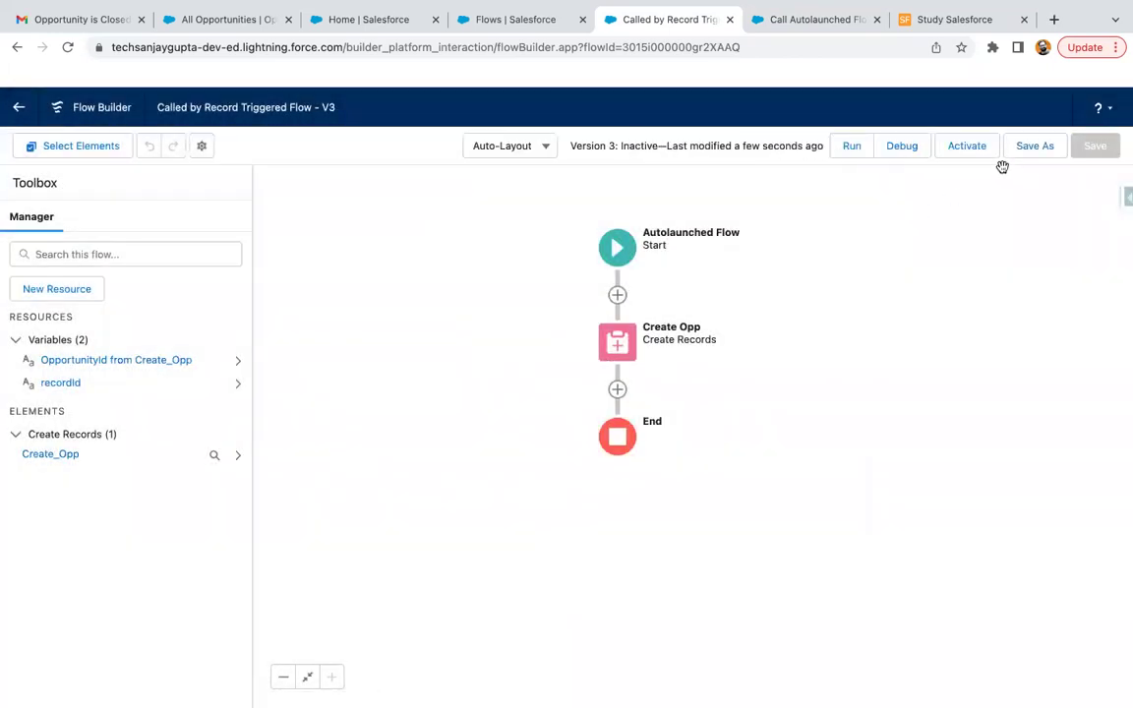
- Activate the called flow's Version 3, then save and activate the parent flow
left_click(976, 150)
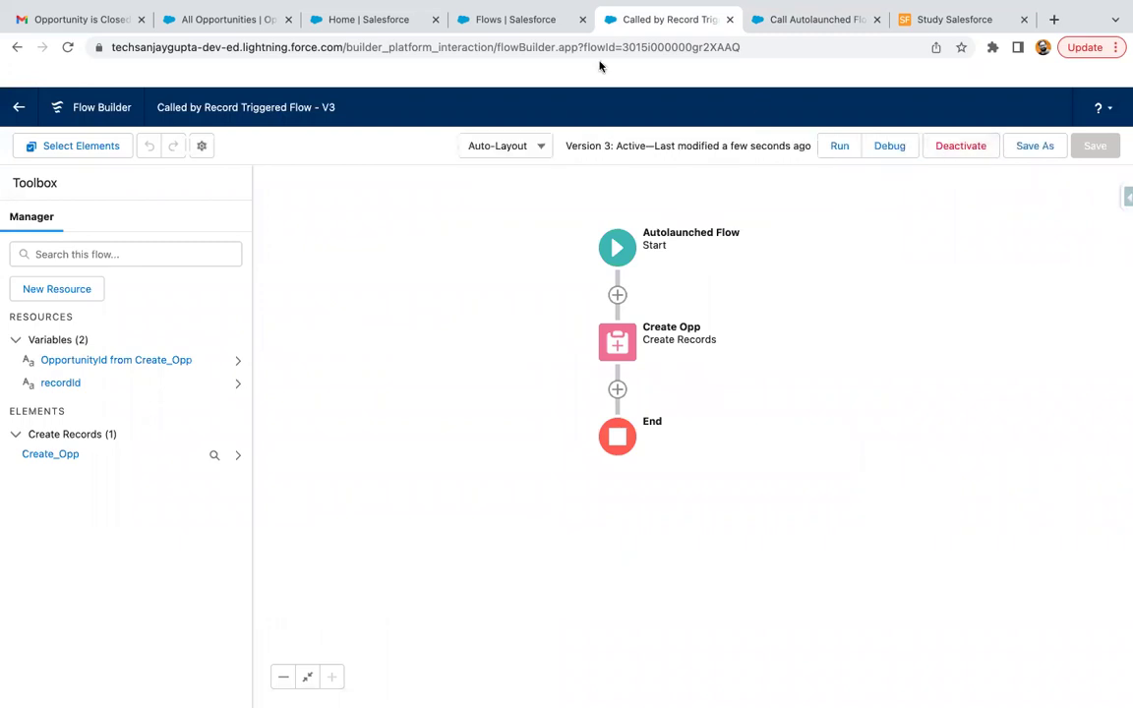
left_click(791, 18)
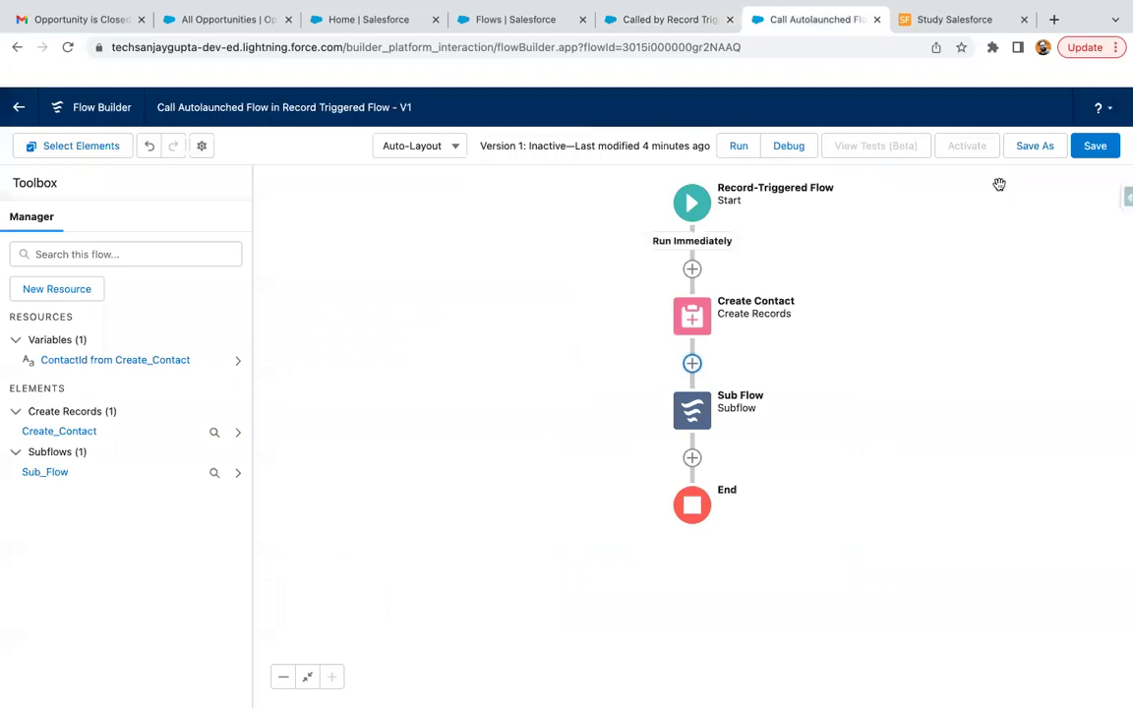
left_click(1097, 147)
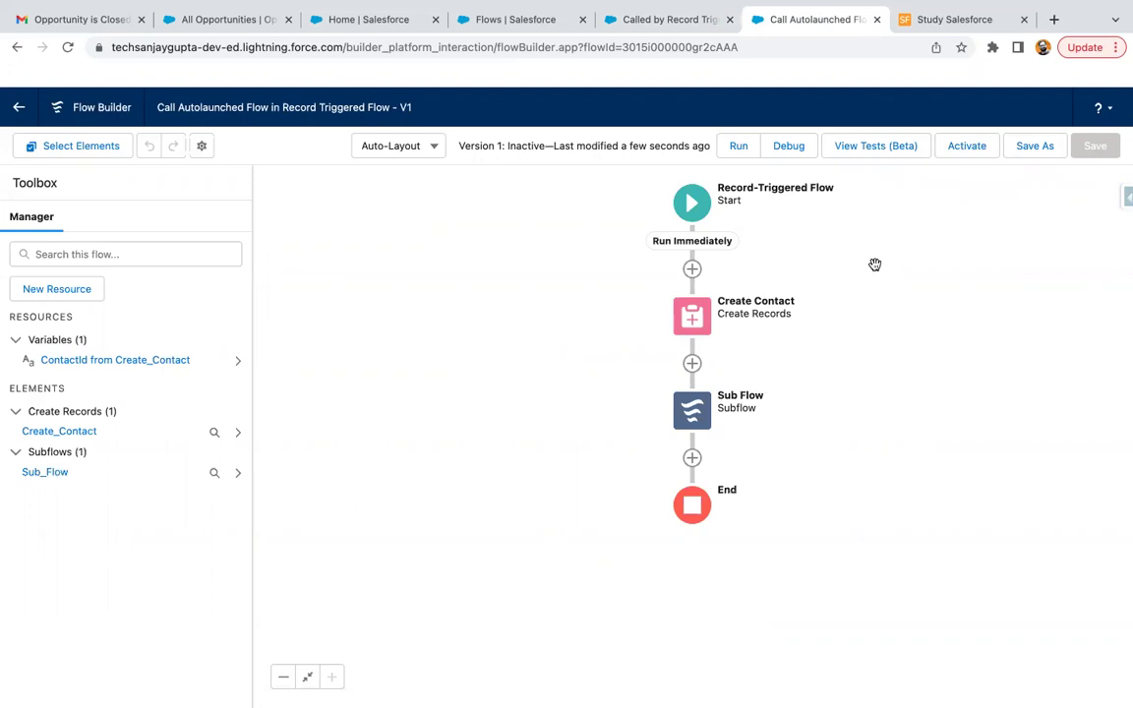
left_click(967, 153)
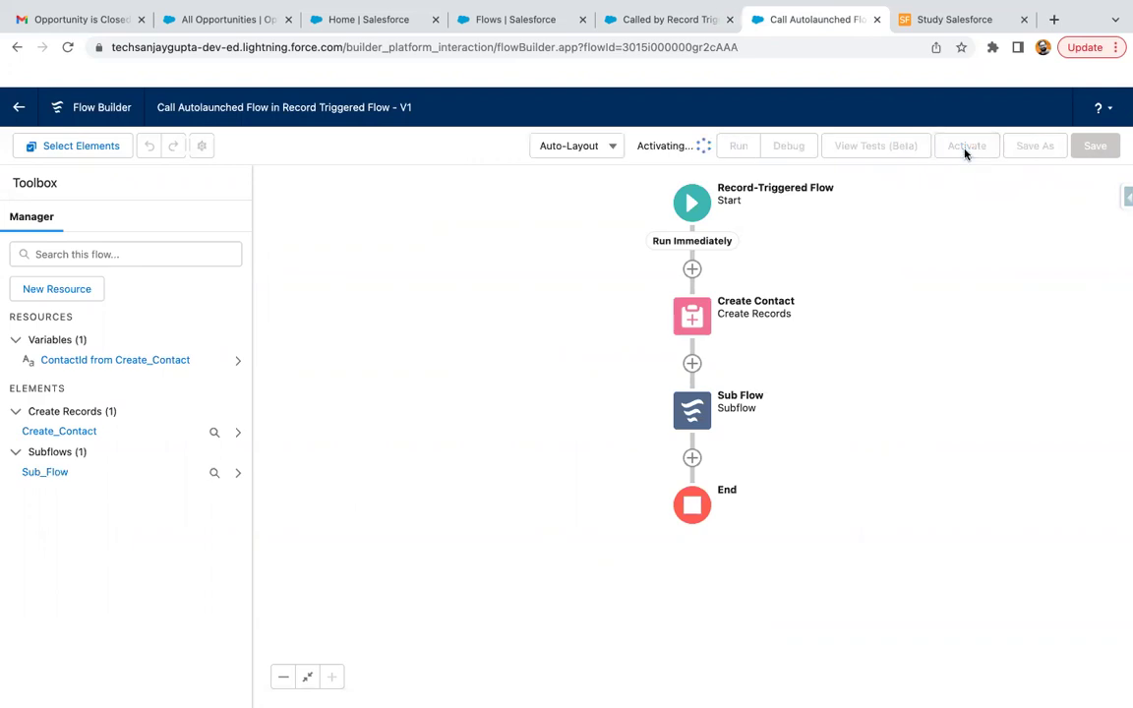